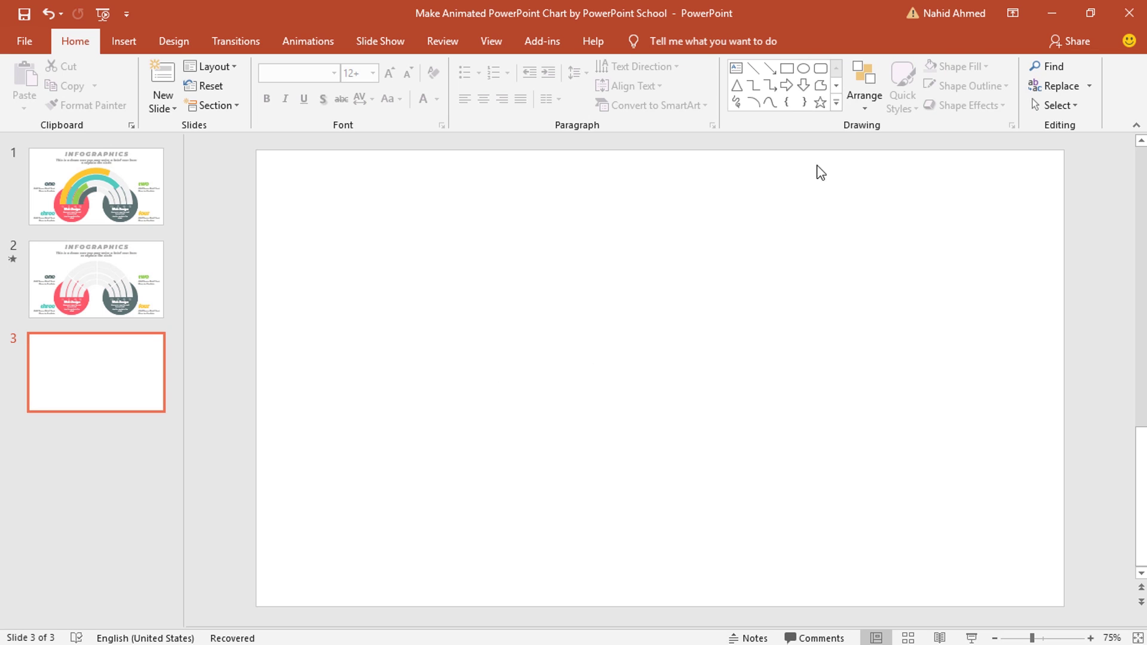
- Draw a hollow-circle donut on the slide and size it to 4 by 4 inches
{"action": "left_click", "coordinate": [836, 103]}
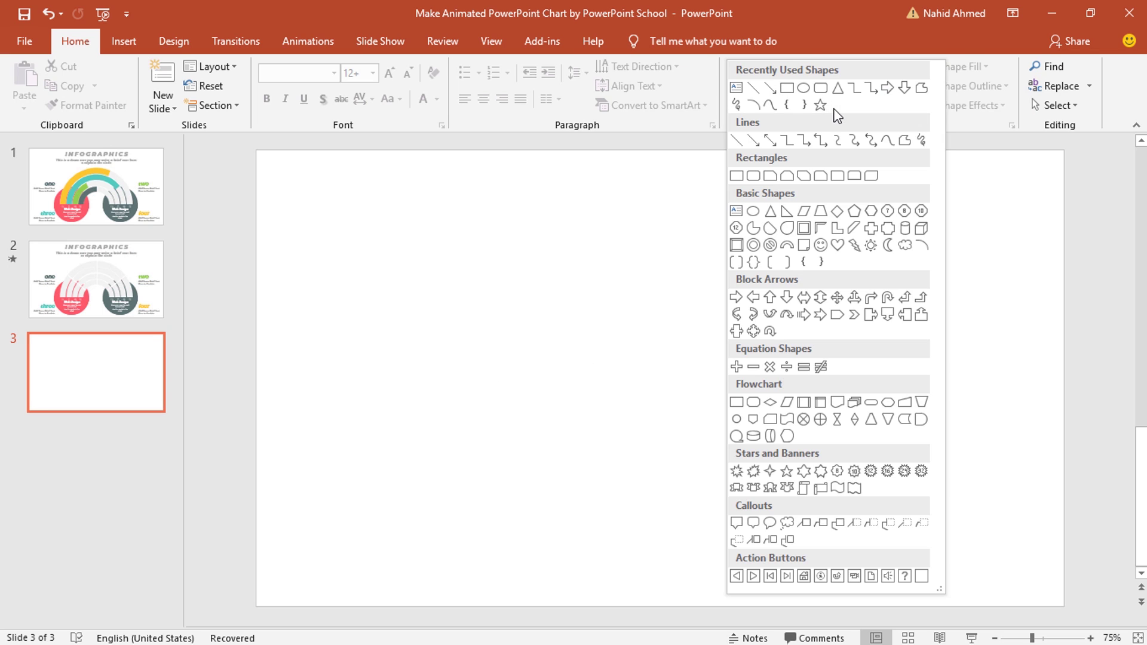
{"action": "left_click", "coordinate": [754, 244]}
{"action": "left_click_drag", "start_coordinate": [635, 362], "coordinate": [746, 458]}
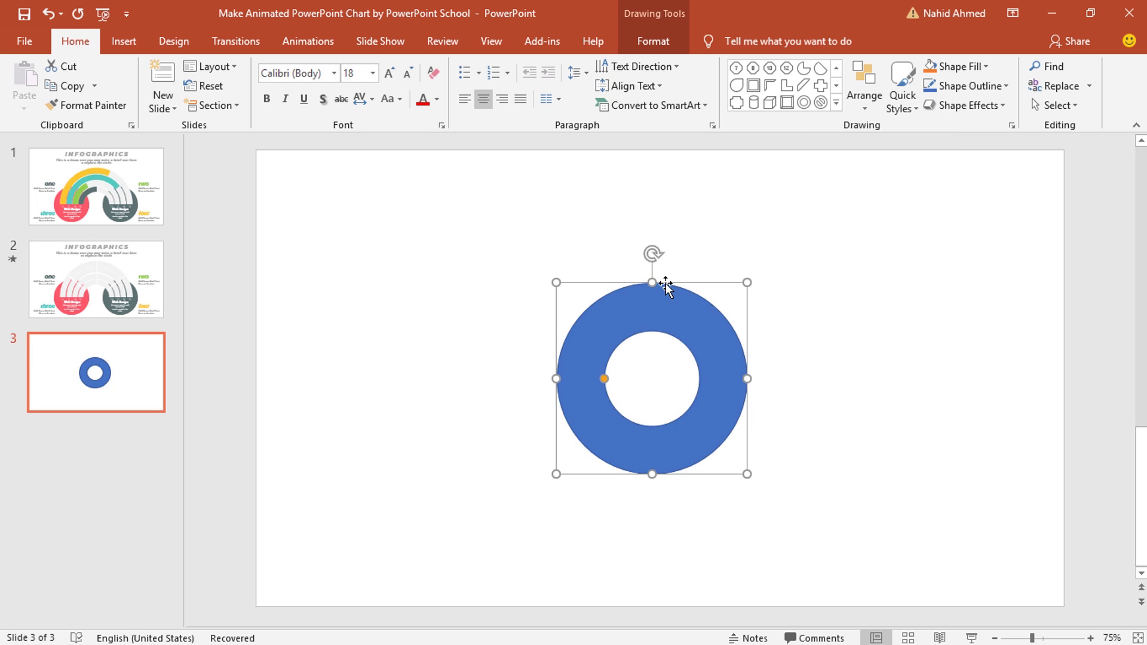
{"action": "left_click", "coordinate": [660, 49]}
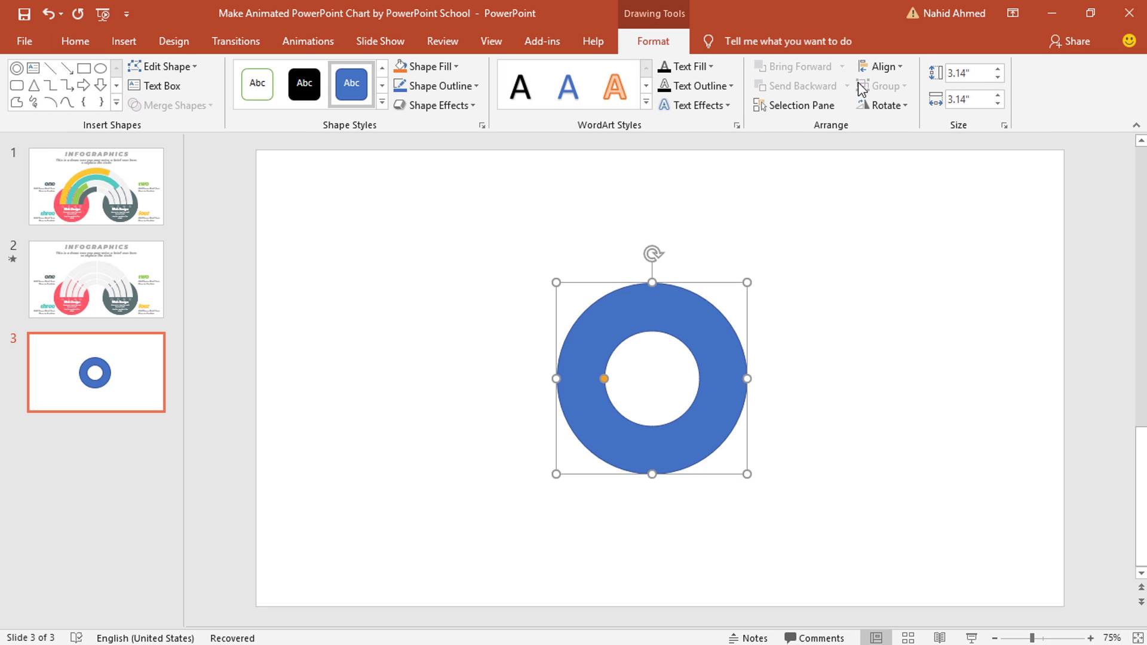
{"action": "left_click", "coordinate": [955, 80]}
{"action": "type", "text": "4"}
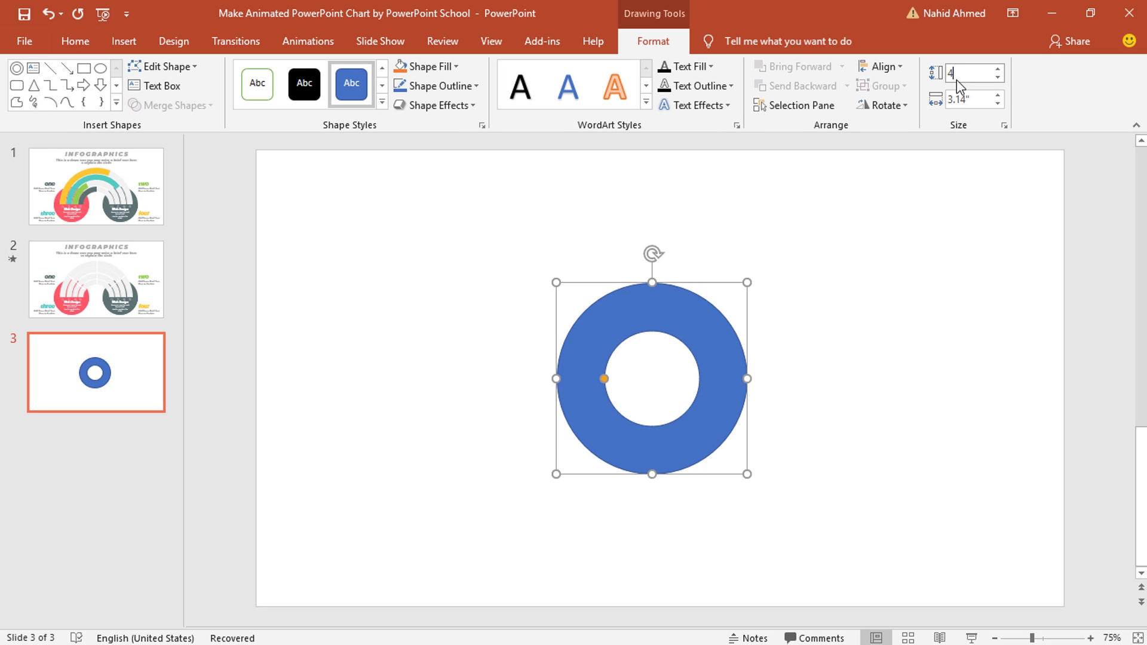
{"action": "double_click", "coordinate": [983, 99]}
{"action": "type", "text": "4"}
{"action": "key", "text": "Return"}
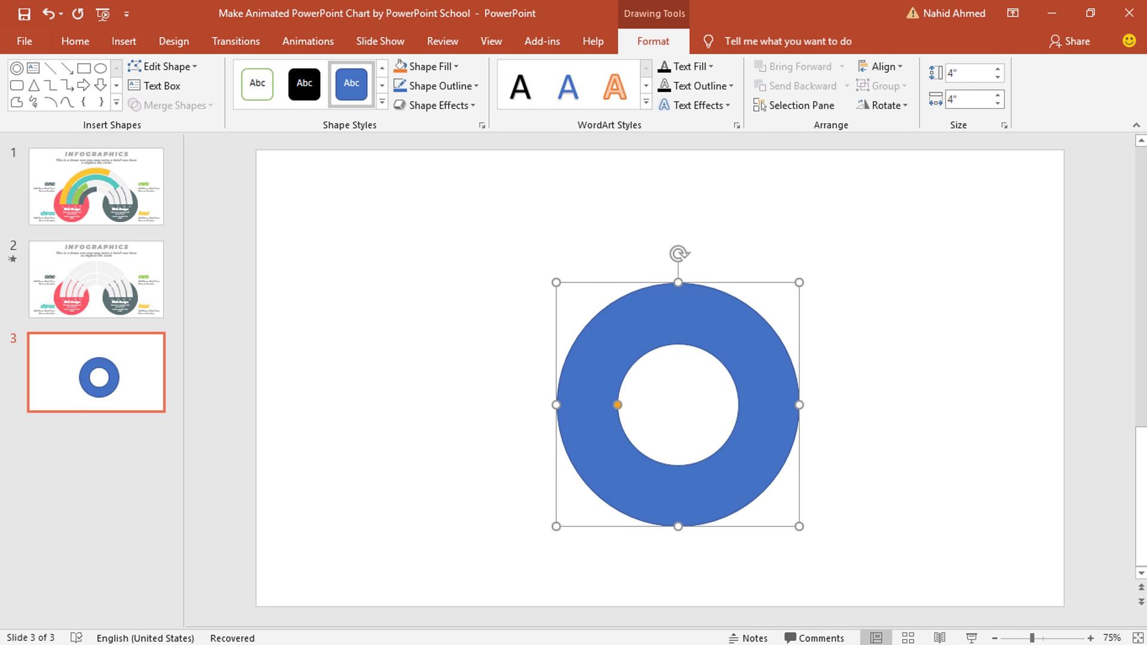
- Thin the donut's band by enlarging its hole and remove its outline
{"action": "left_click_drag", "start_coordinate": [615, 408], "coordinate": [582, 411]}
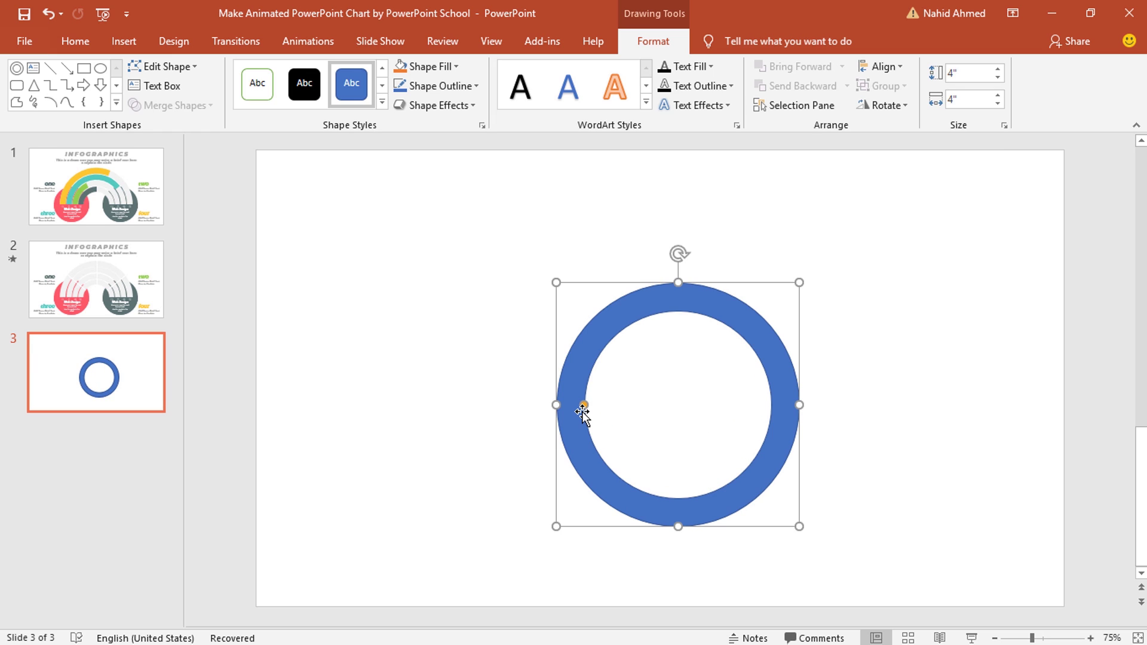
{"action": "left_click", "coordinate": [457, 86]}
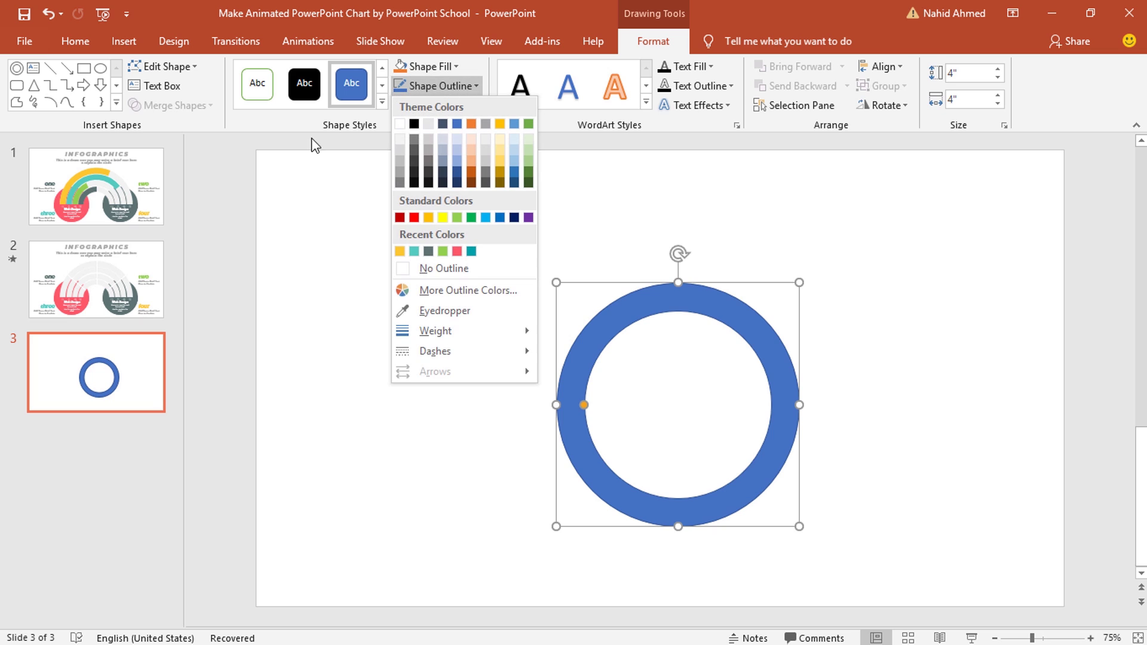
{"action": "left_click", "coordinate": [406, 276]}
- Add a larger centred copy of the ring at 6.25 inches with a thin band
{"action": "left_click_drag", "start_coordinate": [784, 398], "coordinate": [766, 366]}
{"action": "key", "text": "ctrl+z"}
{"action": "left_click_drag", "start_coordinate": [779, 495], "coordinate": [815, 525]}
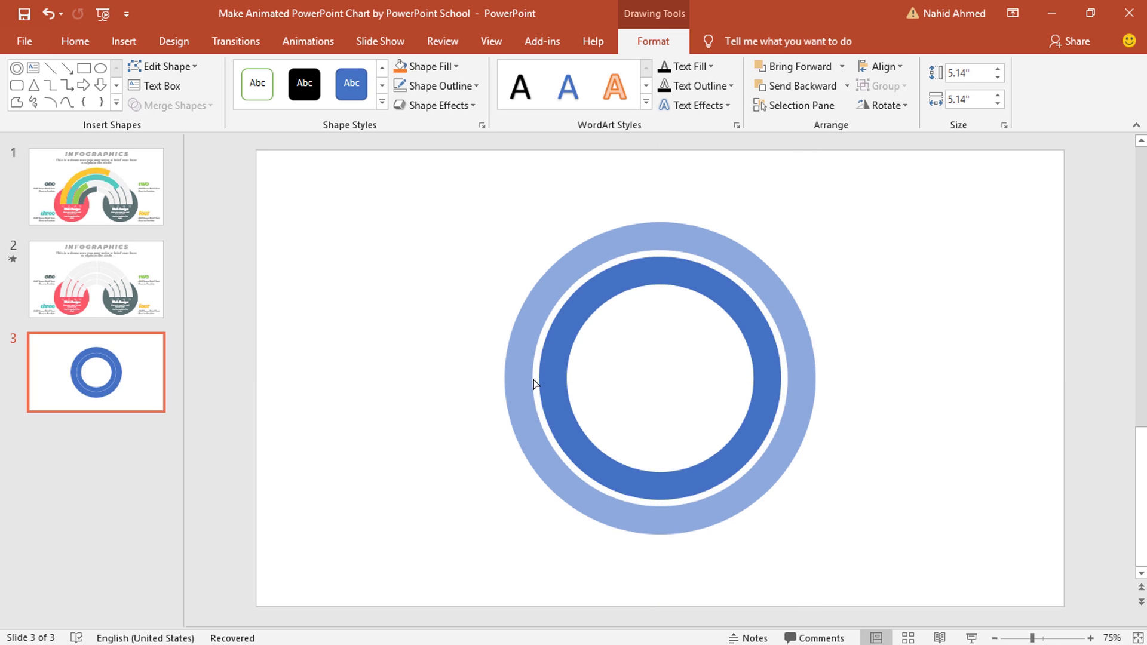
{"action": "left_click_drag", "start_coordinate": [534, 383], "coordinate": [534, 383]}
{"action": "left_click_drag", "start_coordinate": [749, 287], "coordinate": [768, 291]}
{"action": "left_click_drag", "start_coordinate": [817, 533], "coordinate": [849, 568]}
{"action": "left_click_drag", "start_coordinate": [505, 378], "coordinate": [499, 380]}
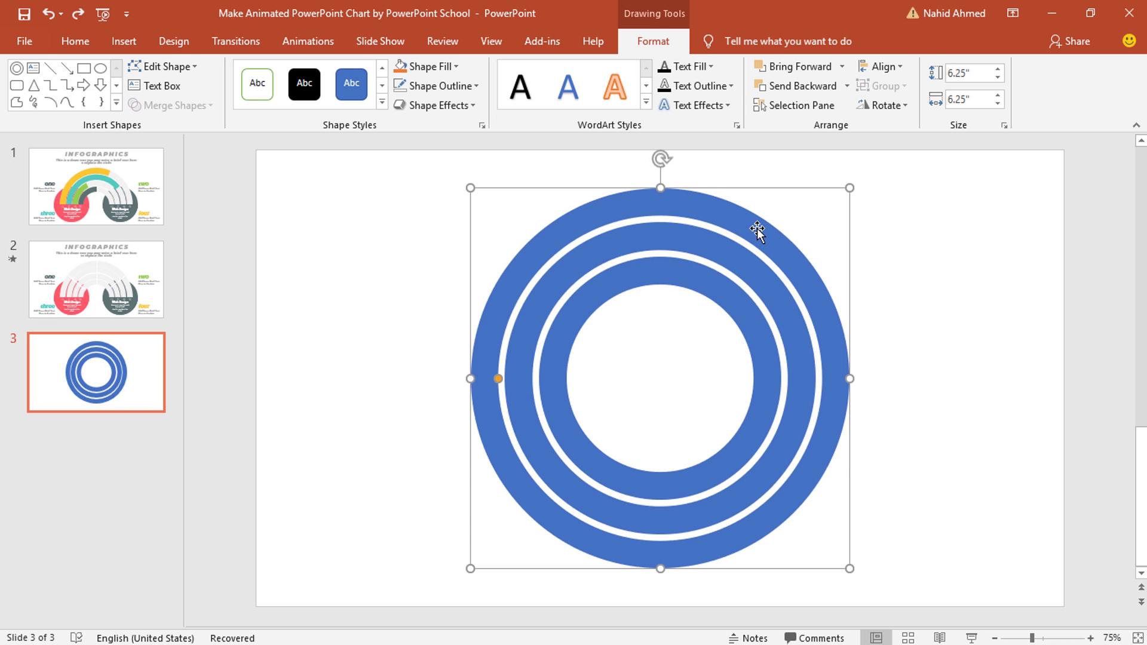
- Duplicate it into a centred 7.31-inch outermost ring, thinned to leave a white gap
{"action": "key", "text": "ctrl+d"}
{"action": "left_click_drag", "start_coordinate": [846, 423], "coordinate": [836, 416]}
{"action": "left_click_drag", "start_coordinate": [849, 568], "coordinate": [880, 591]}
{"action": "left_click_drag", "start_coordinate": [470, 389], "coordinate": [466, 391]}
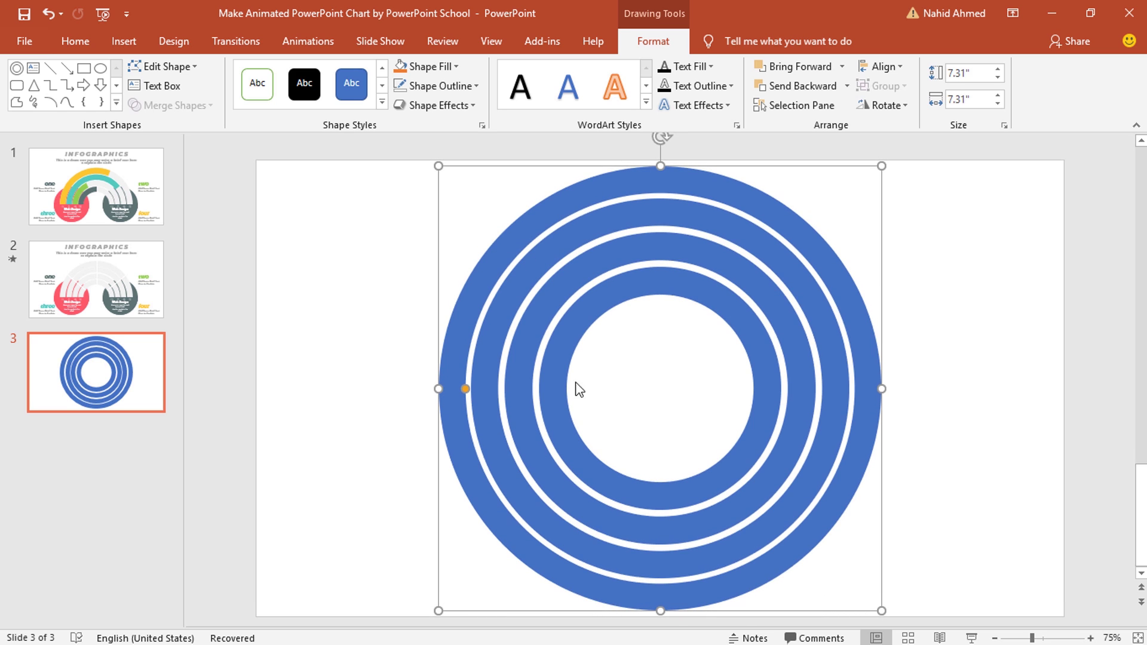
{"action": "left_click", "coordinate": [944, 376]}
- Fill all four rings light grey
{"action": "key", "text": "ctrl+a"}
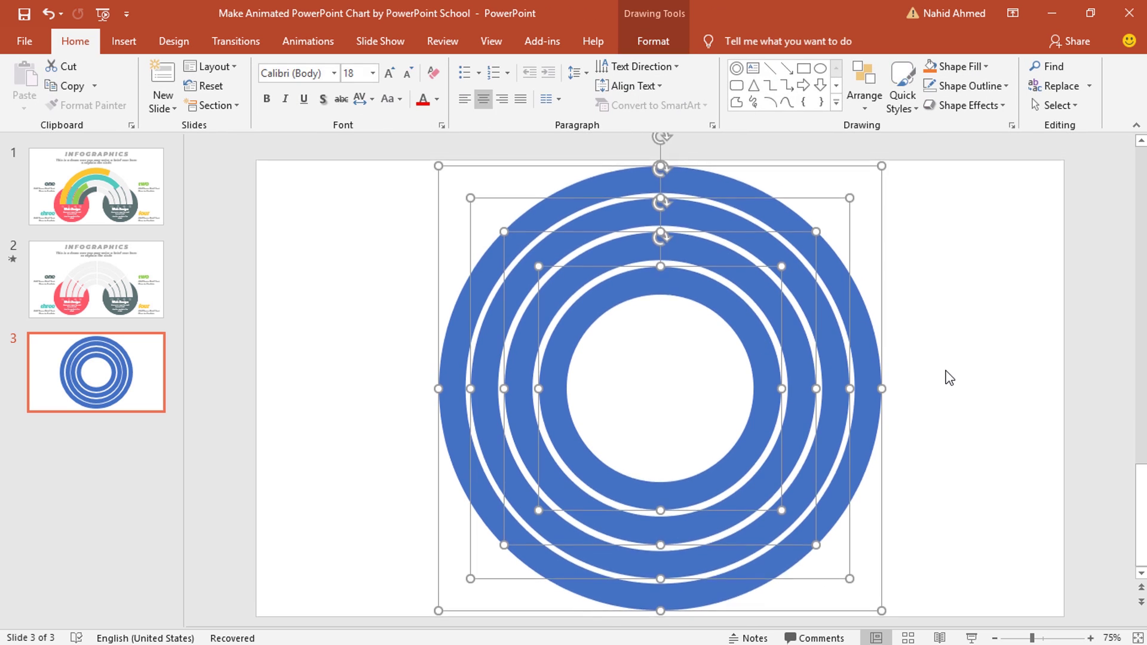
{"action": "left_click", "coordinate": [653, 42]}
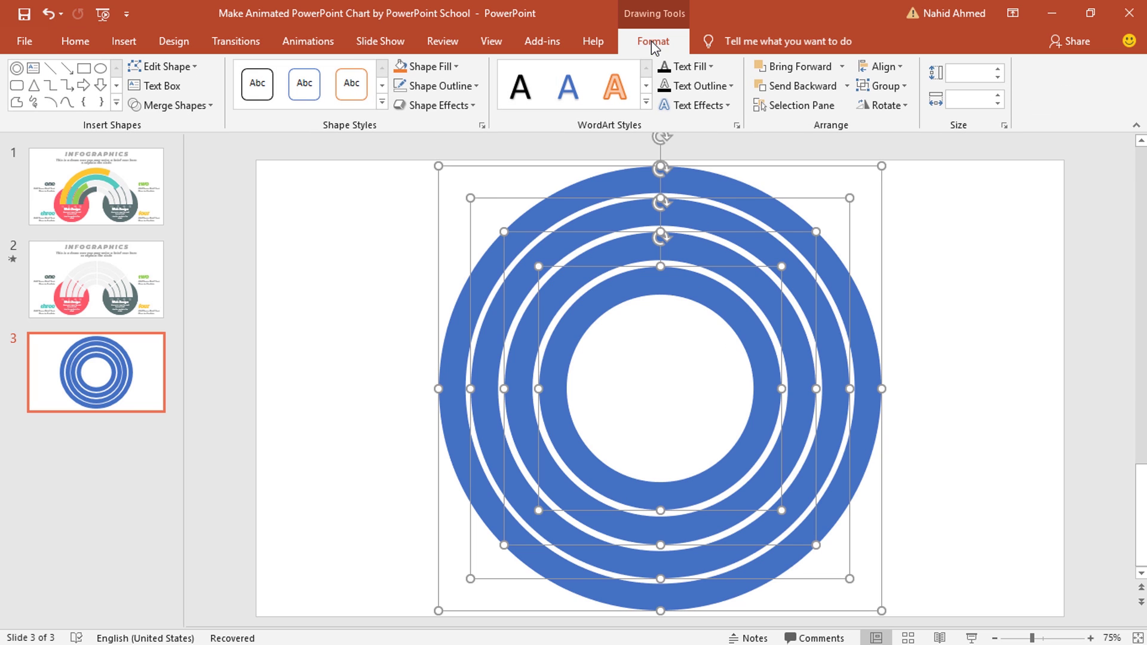
{"action": "left_click", "coordinate": [445, 66]}
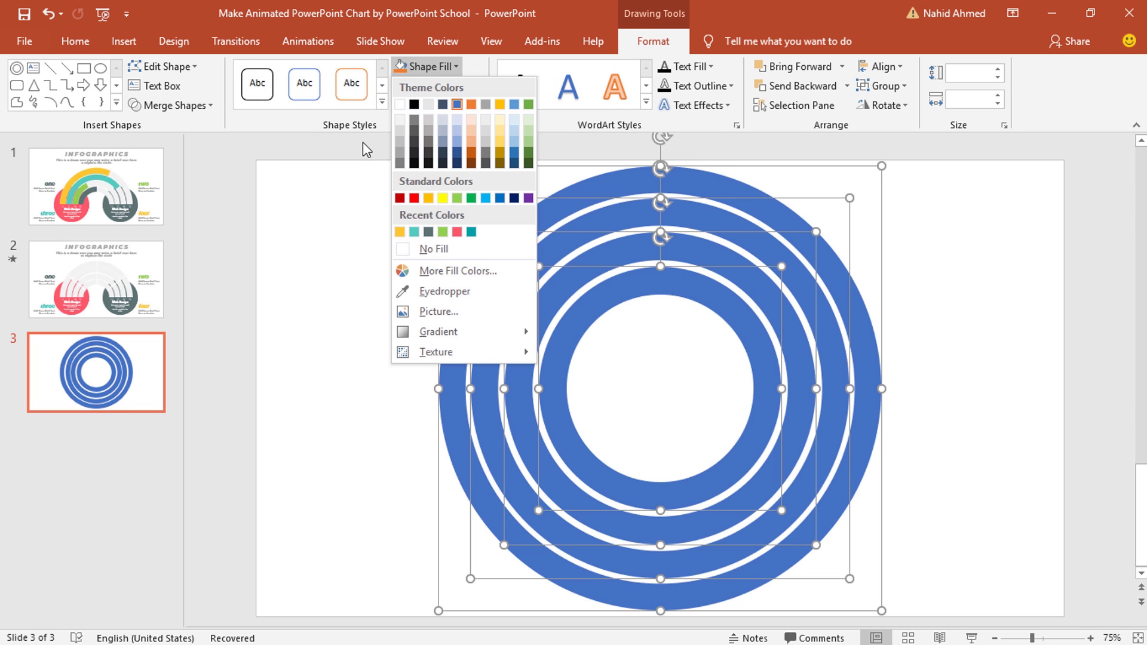
{"action": "left_click", "coordinate": [399, 123]}
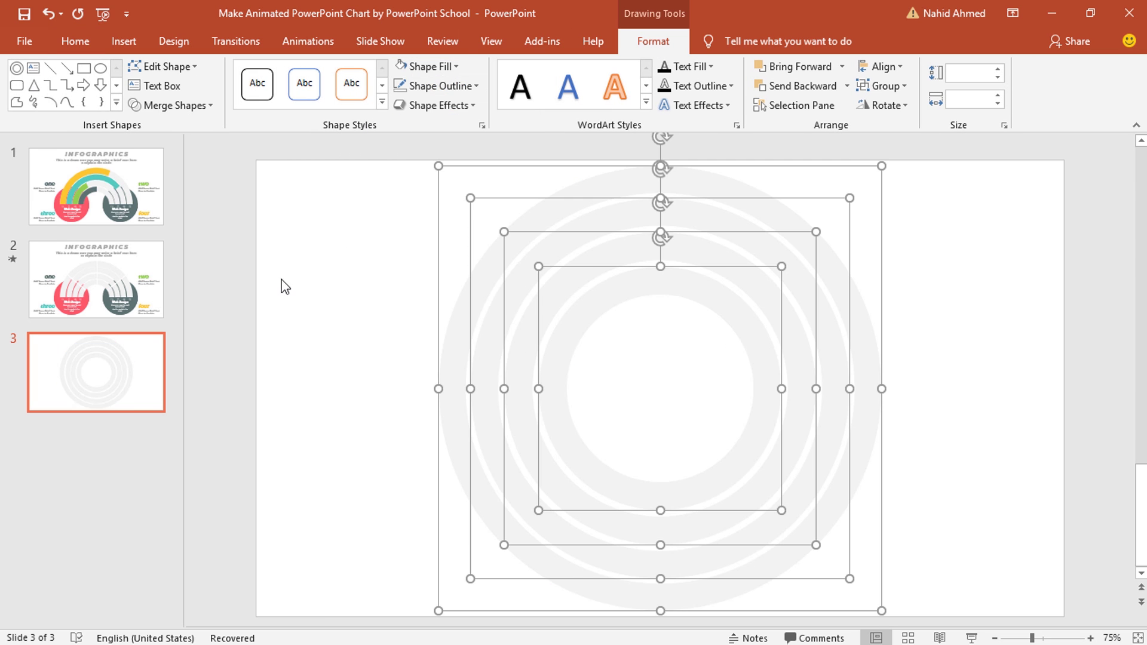
{"action": "left_click", "coordinate": [285, 287]}
- Duplicate slide 3 as a new slide 4
{"action": "right_click", "coordinate": [84, 372]}
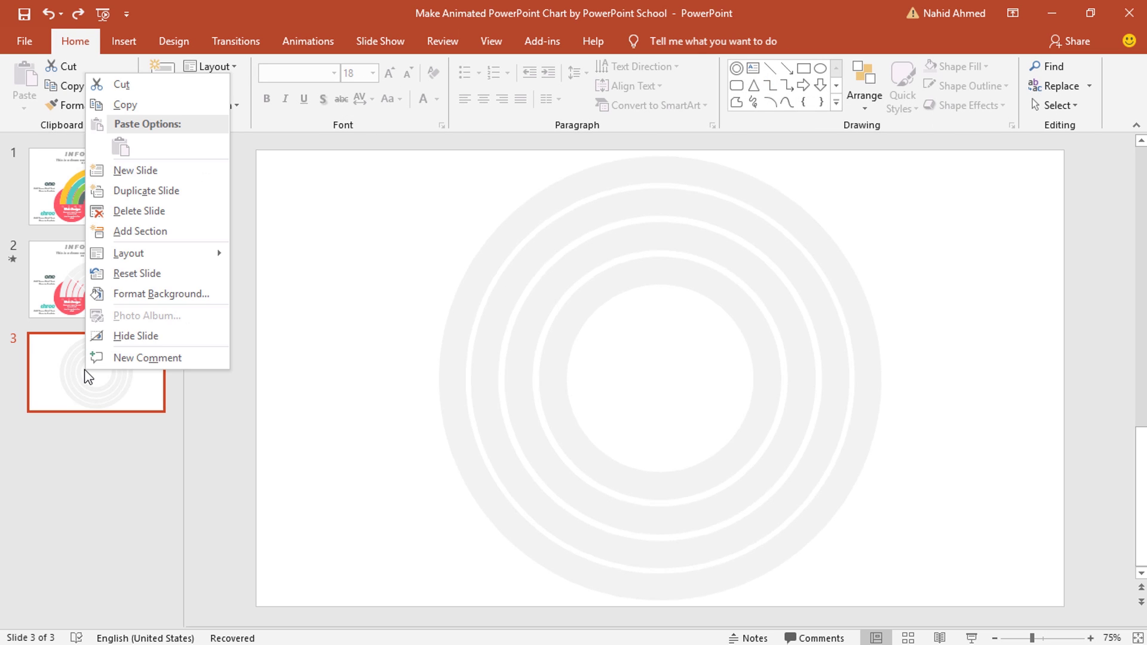
{"action": "left_click", "coordinate": [136, 191]}
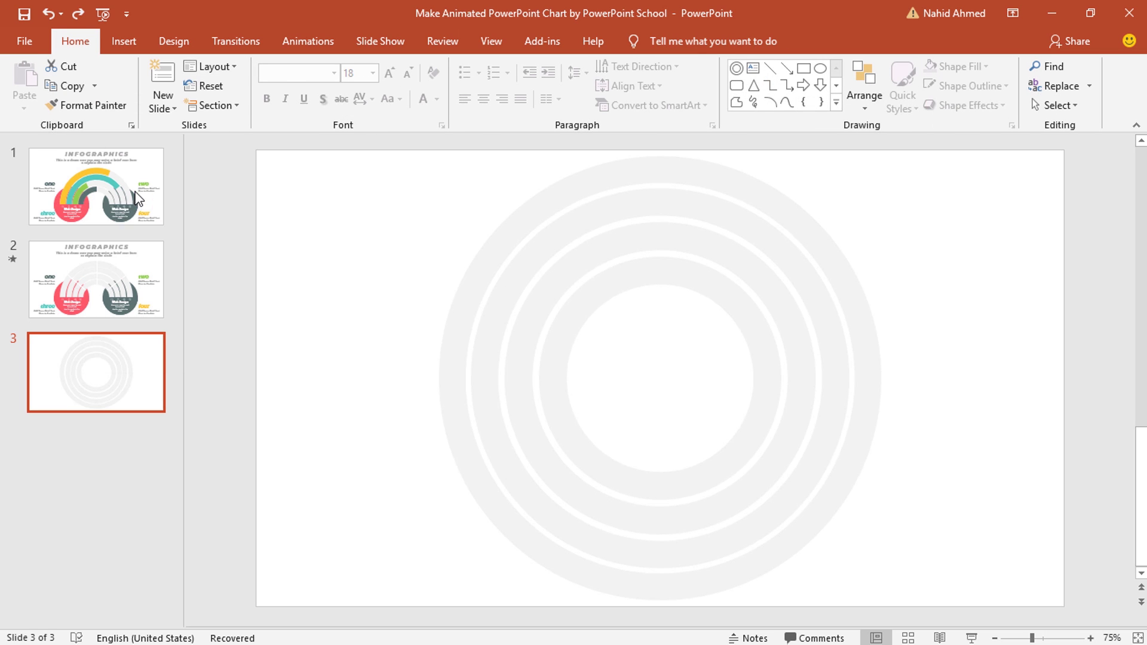
{"action": "left_click", "coordinate": [742, 305]}
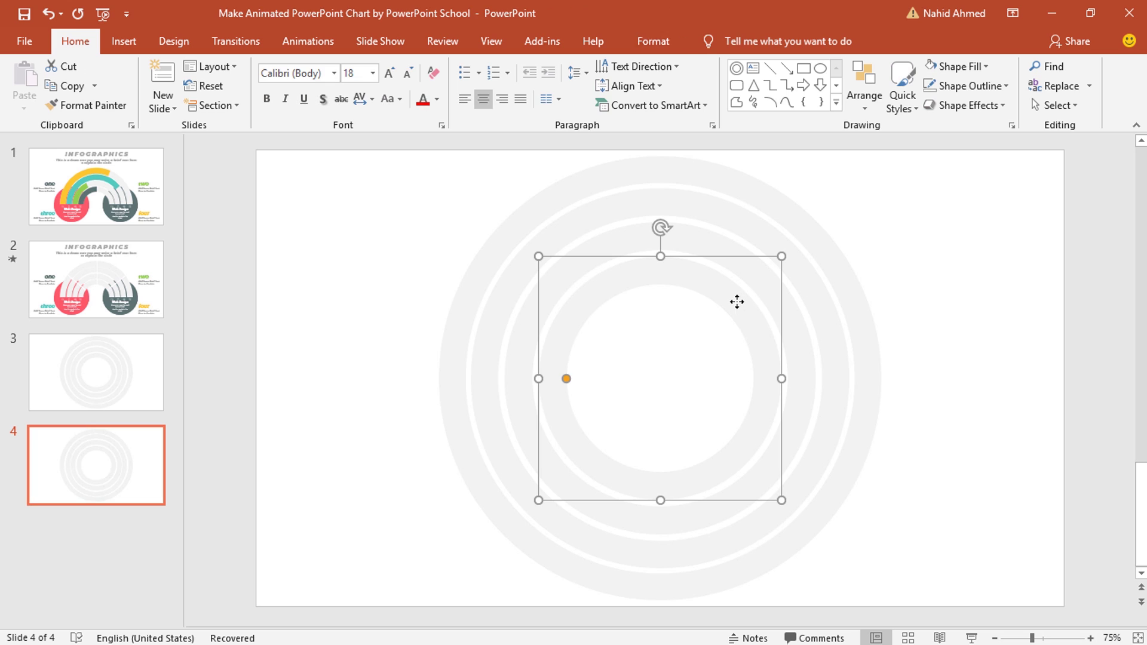
- Cut the top halves off the two inner rings by subtracting rectangles drawn over them
{"action": "left_click", "coordinate": [804, 70]}
{"action": "left_click_drag", "start_coordinate": [560, 369], "coordinate": [802, 246]}
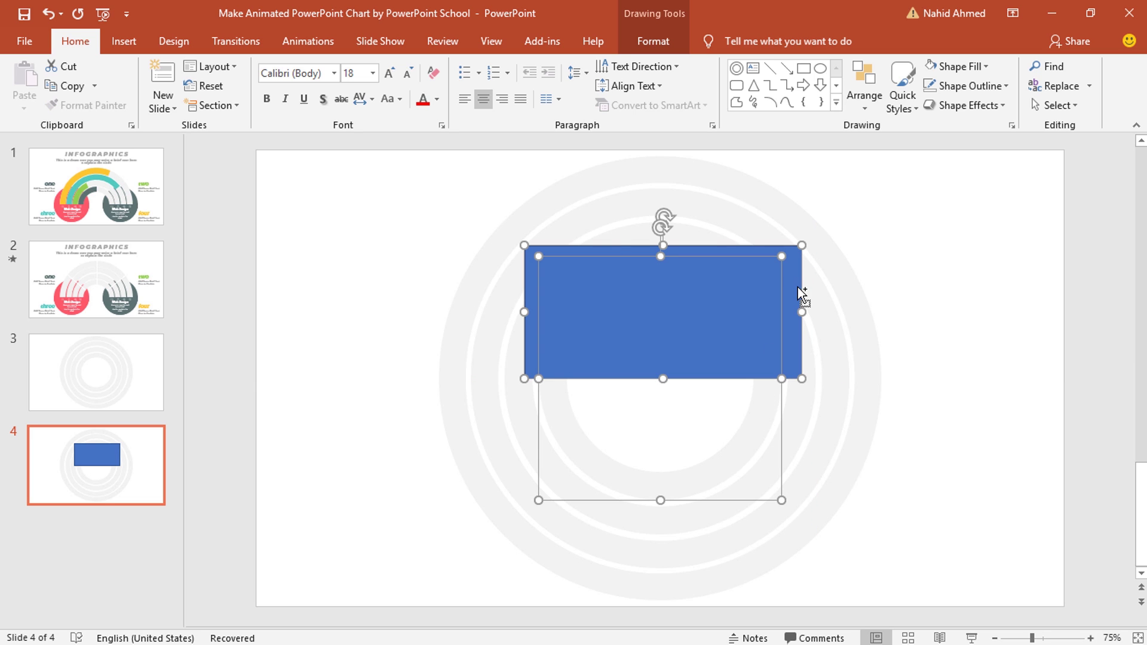
{"action": "left_click", "coordinate": [639, 46]}
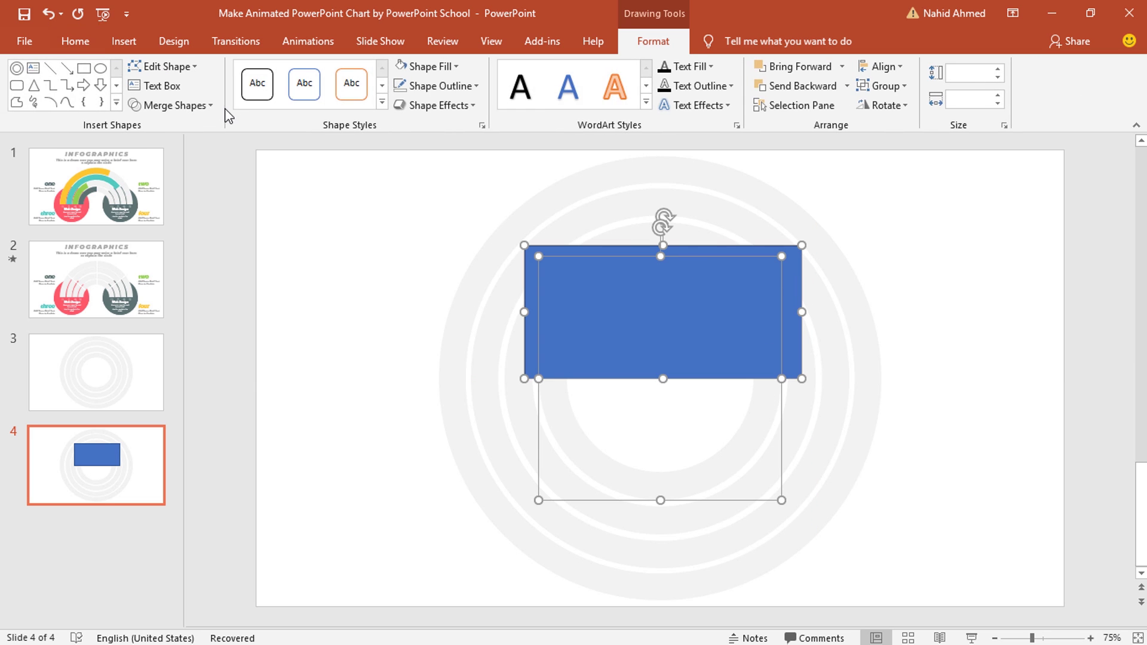
{"action": "left_click", "coordinate": [158, 106]}
{"action": "left_click", "coordinate": [193, 206]}
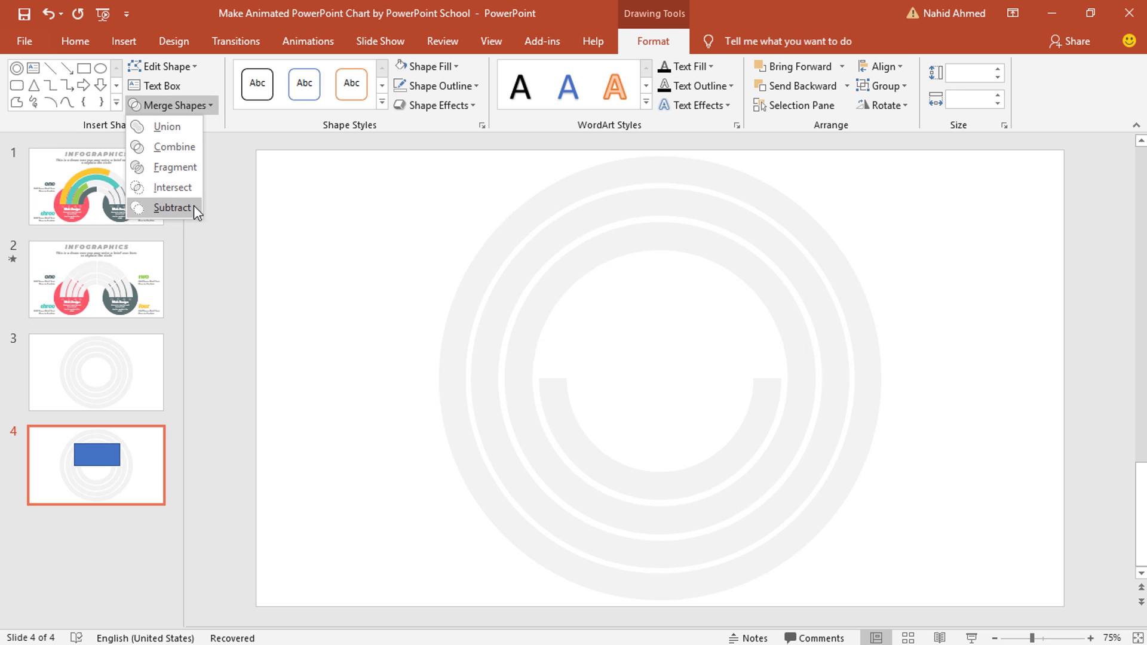
{"action": "left_click", "coordinate": [521, 345]}
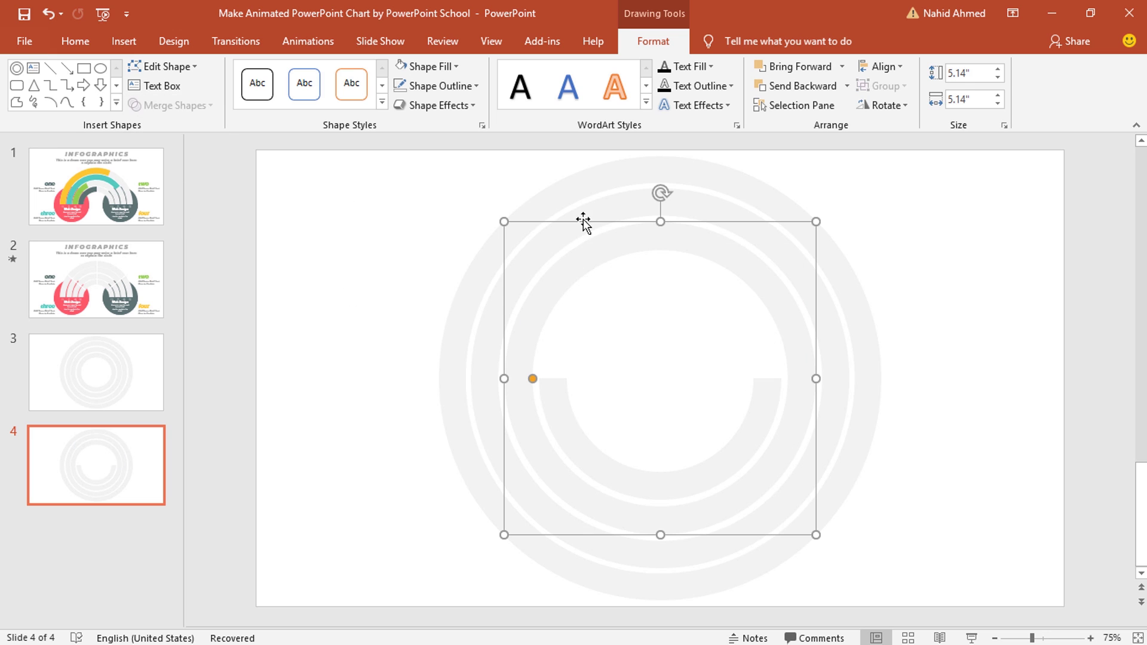
{"action": "left_click", "coordinate": [84, 68]}
{"action": "mouse_move", "coordinate": [493, 378]}
{"action": "left_mouse_down"}
{"action": "mouse_move", "coordinate": [841, 270]}
{"action": "mouse_move", "coordinate": [841, 208]}
{"action": "left_mouse_up"}
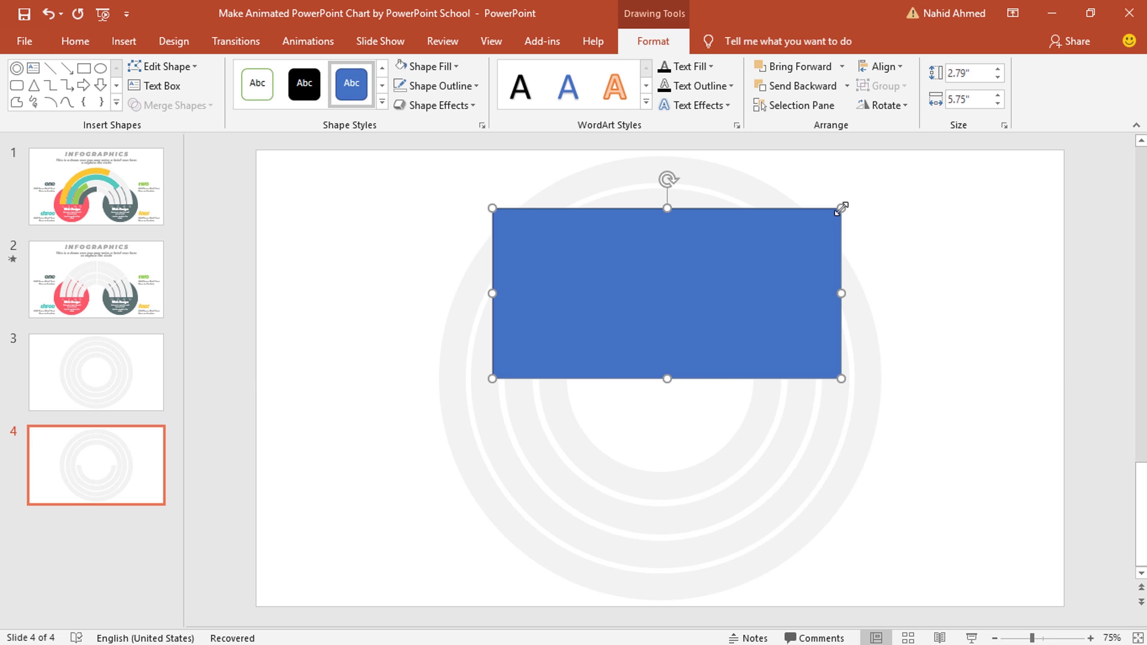
{"action": "left_click", "coordinate": [797, 427]}
{"action": "left_click", "coordinate": [756, 350], "text": "shift"}
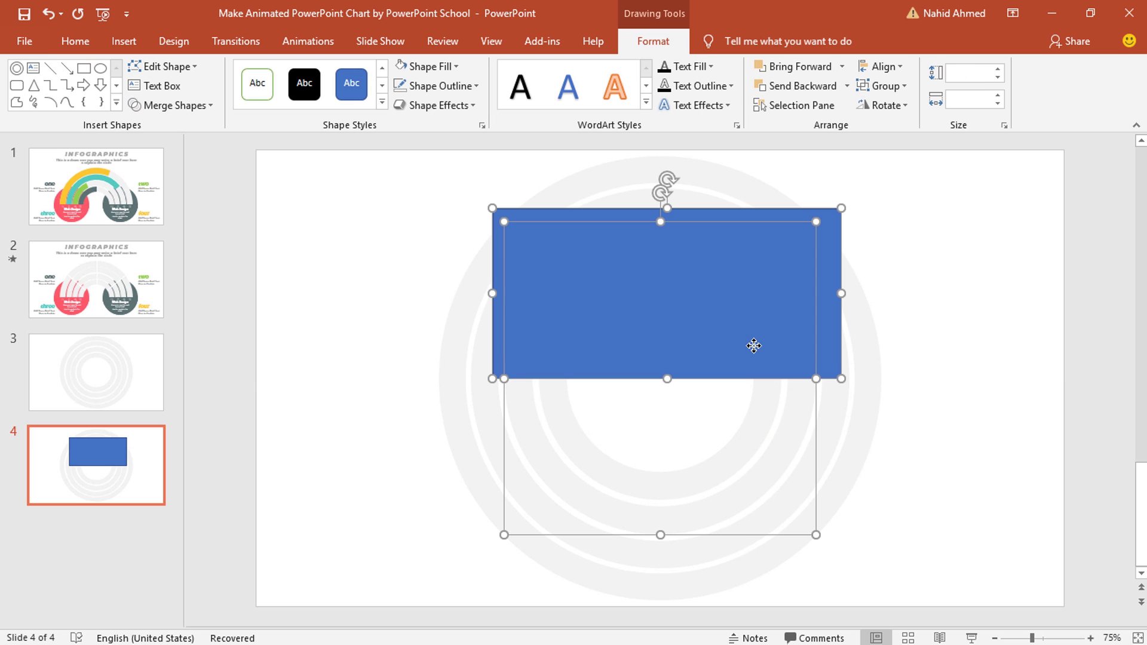
{"action": "left_click", "coordinate": [193, 106]}
{"action": "left_click", "coordinate": [176, 208]}
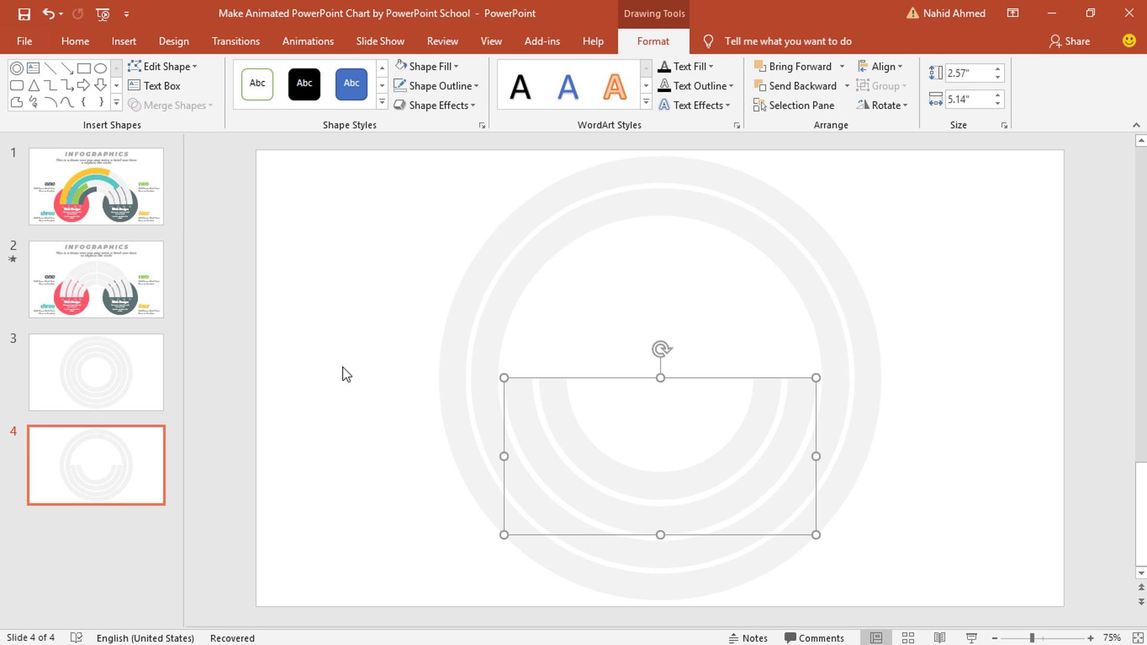
- Cut the top halves off the two outer rings the same way, leaving lower half-rings
{"action": "left_click", "coordinate": [476, 294]}
{"action": "left_click", "coordinate": [83, 67]}
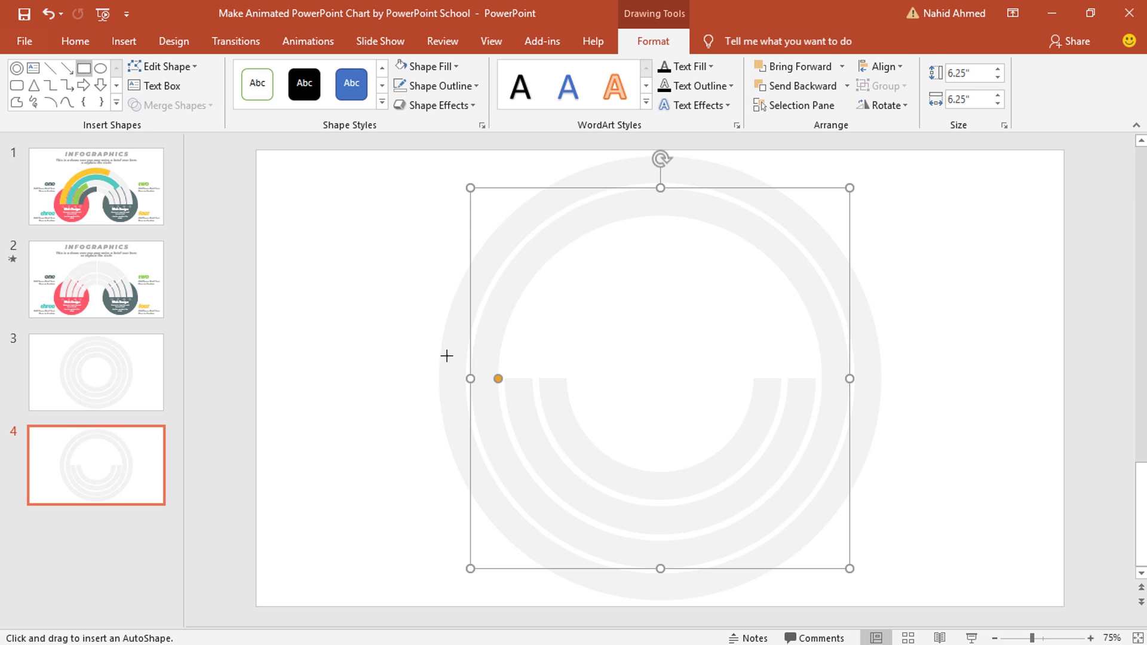
{"action": "mouse_move", "coordinate": [458, 379]}
{"action": "left_mouse_down"}
{"action": "mouse_move", "coordinate": [762, 277]}
{"action": "mouse_move", "coordinate": [882, 178]}
{"action": "left_mouse_up"}
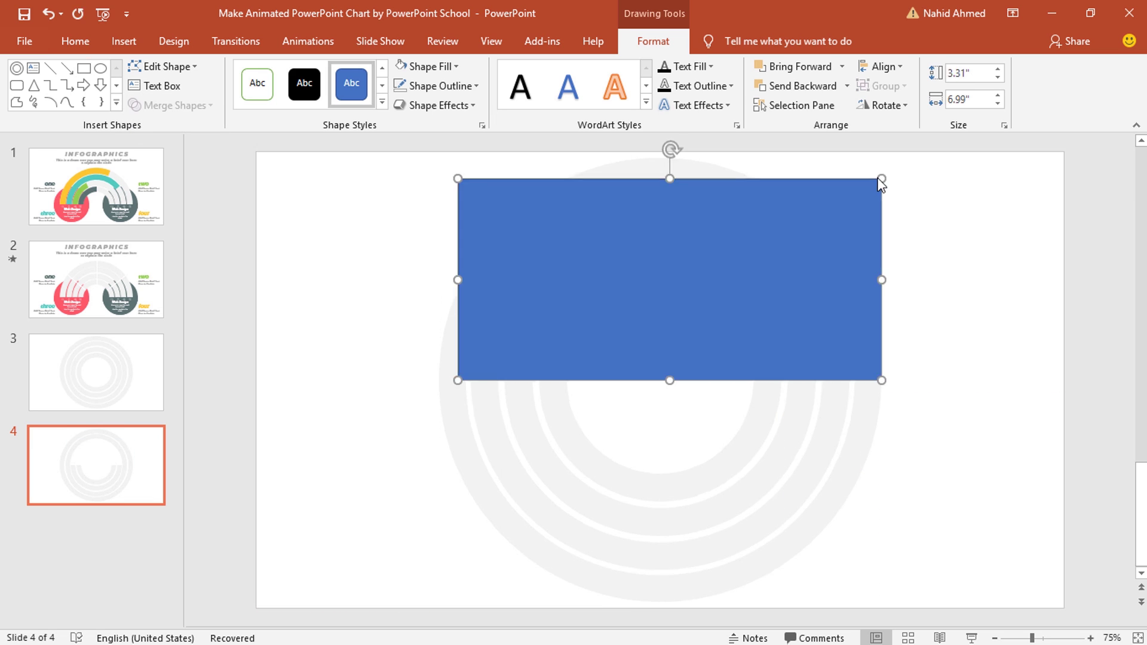
{"action": "left_click", "coordinate": [192, 109]}
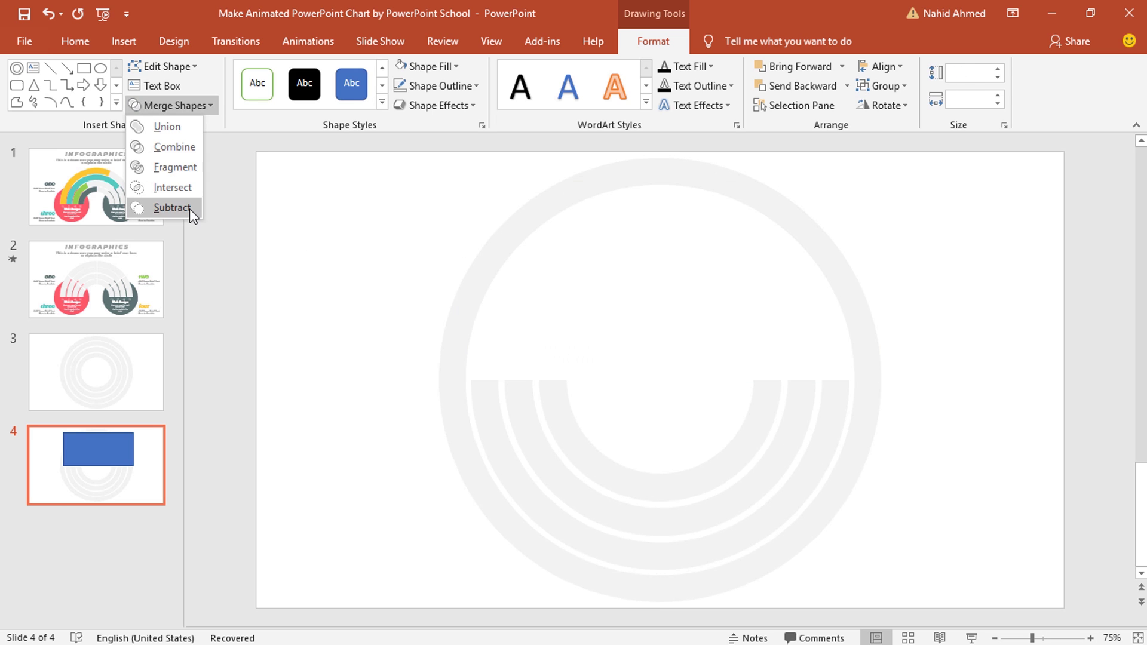
{"action": "left_click", "coordinate": [187, 209]}
{"action": "left_click", "coordinate": [86, 69]}
{"action": "left_click_drag", "start_coordinate": [421, 389], "coordinate": [890, 161]}
{"action": "left_click", "coordinate": [852, 478], "text": "shift"}
{"action": "left_click", "coordinate": [175, 105]}
{"action": "left_click", "coordinate": [196, 206]}
{"action": "left_click", "coordinate": [407, 325]}
{"action": "left_click", "coordinate": [556, 392]}
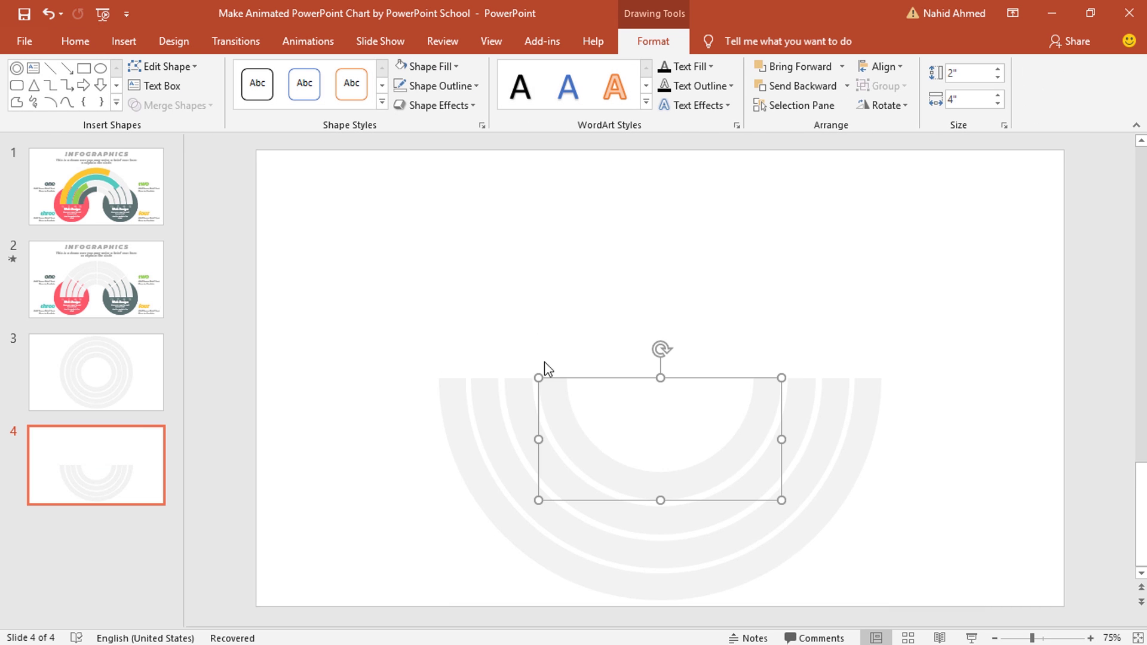
- Fill the half-rings dark gray, green, teal and yellow from innermost to outermost
{"action": "left_click", "coordinate": [428, 66]}
{"action": "left_click", "coordinate": [428, 231]}
{"action": "left_click", "coordinate": [521, 387]}
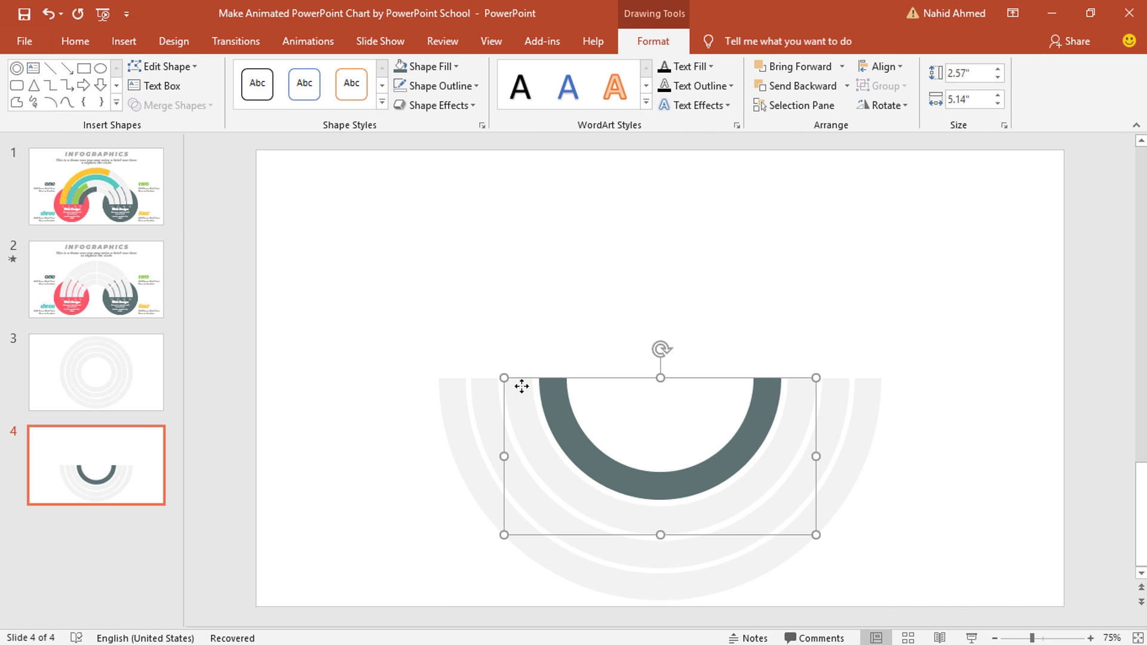
{"action": "left_click", "coordinate": [438, 66]}
{"action": "left_click", "coordinate": [428, 232]}
{"action": "left_click", "coordinate": [491, 388]}
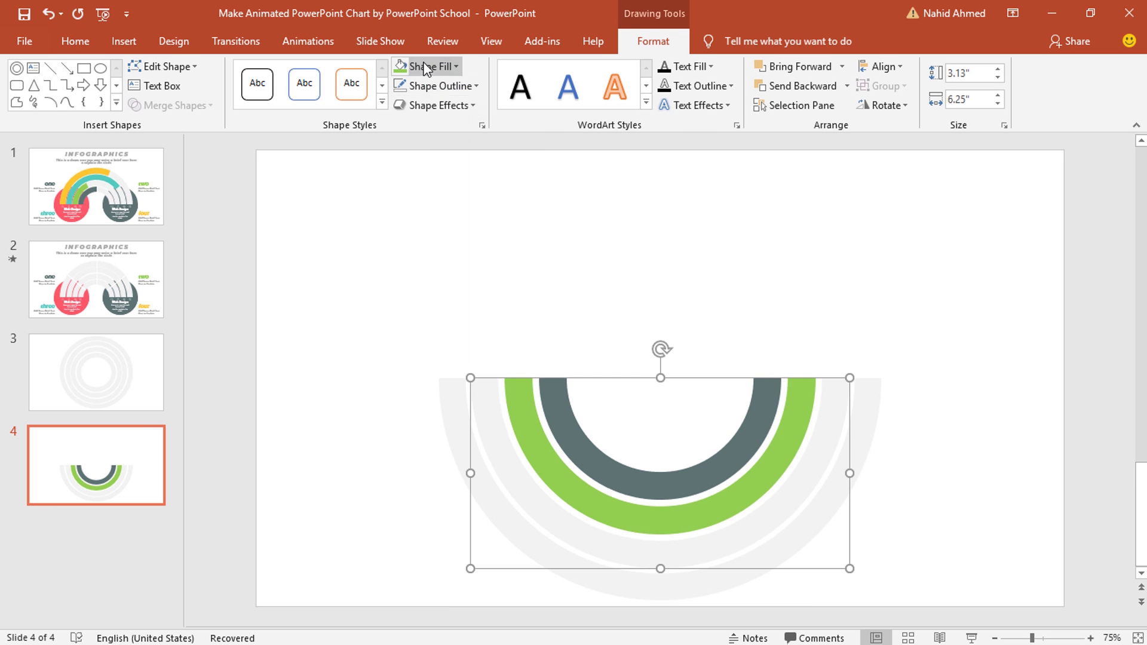
{"action": "left_click", "coordinate": [428, 66]}
{"action": "left_click", "coordinate": [444, 233]}
{"action": "left_click", "coordinate": [450, 383]}
{"action": "left_click", "coordinate": [428, 67]}
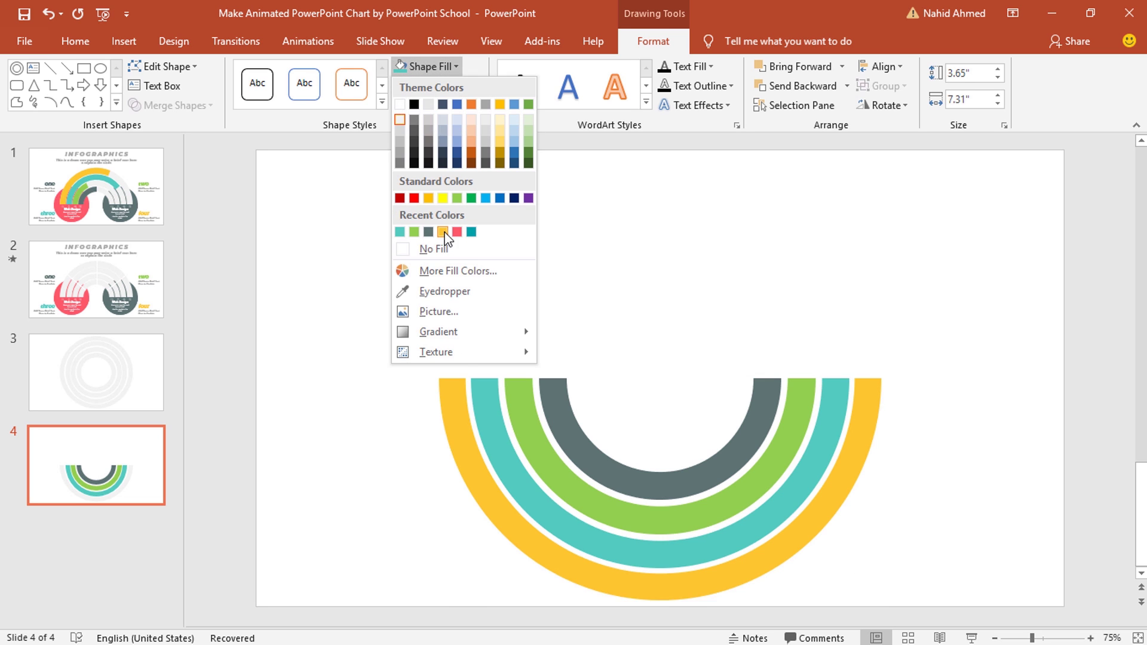
{"action": "left_click", "coordinate": [442, 232]}
- Select all four coloured half-rings and take them off slide 4
{"action": "left_click", "coordinate": [396, 250]}
{"action": "left_click_drag", "start_coordinate": [318, 273], "coordinate": [1001, 620]}
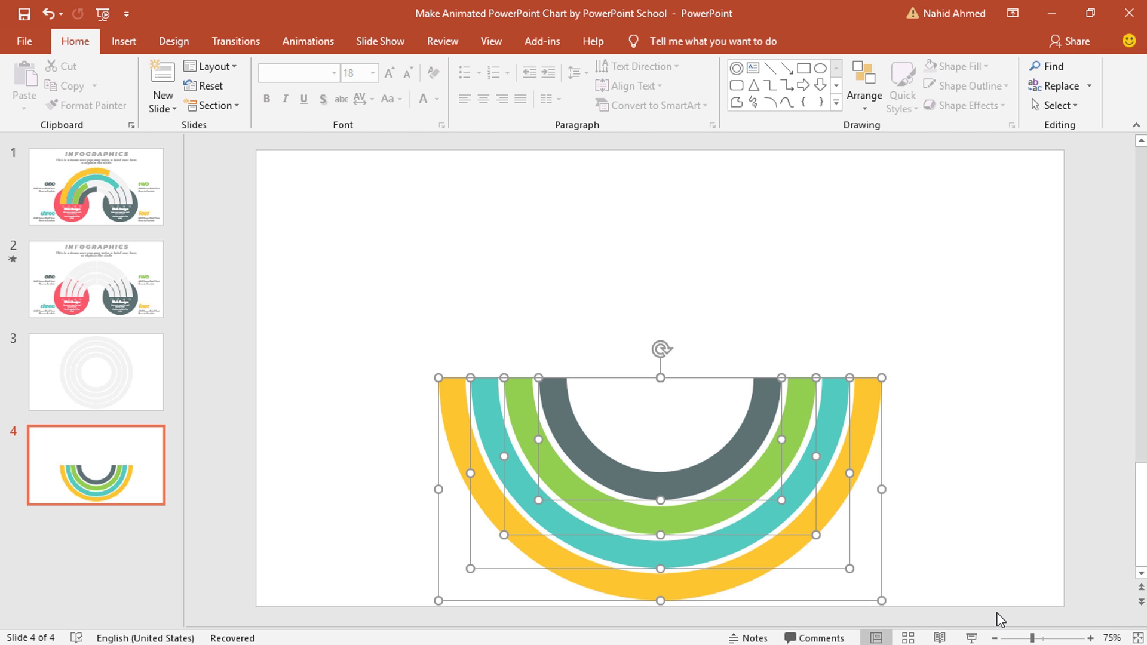
{"action": "key", "text": "Delete"}
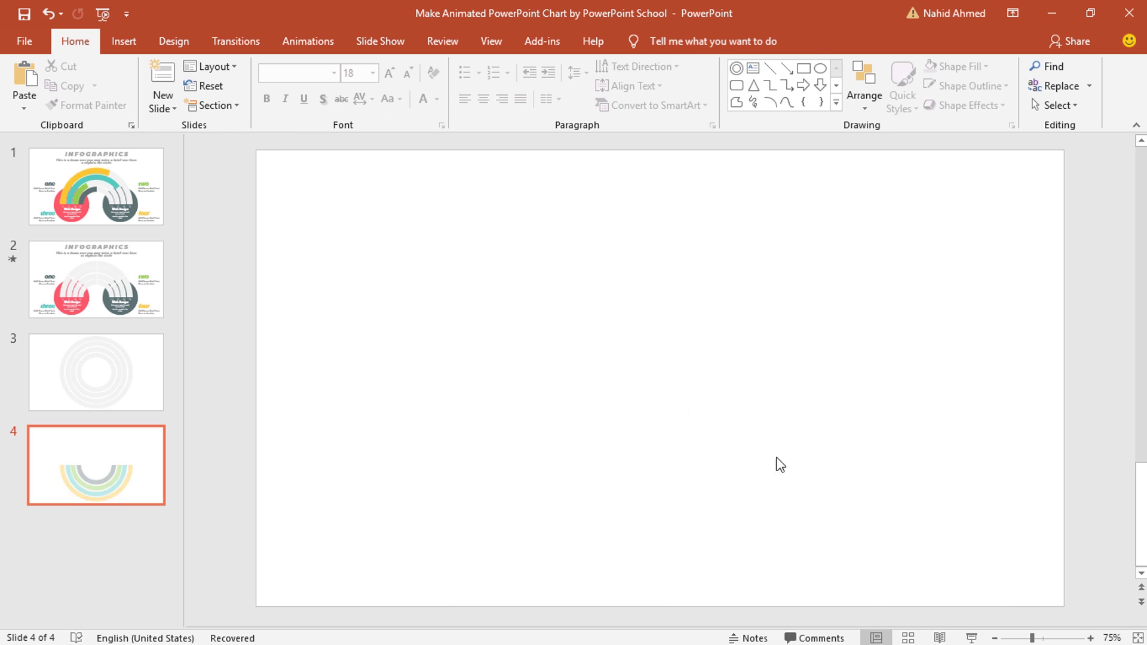
- Paste the coloured half-rings onto slide 3 and delete the empty slide 4
{"action": "left_click", "coordinate": [150, 384]}
{"action": "left_click", "coordinate": [294, 382]}
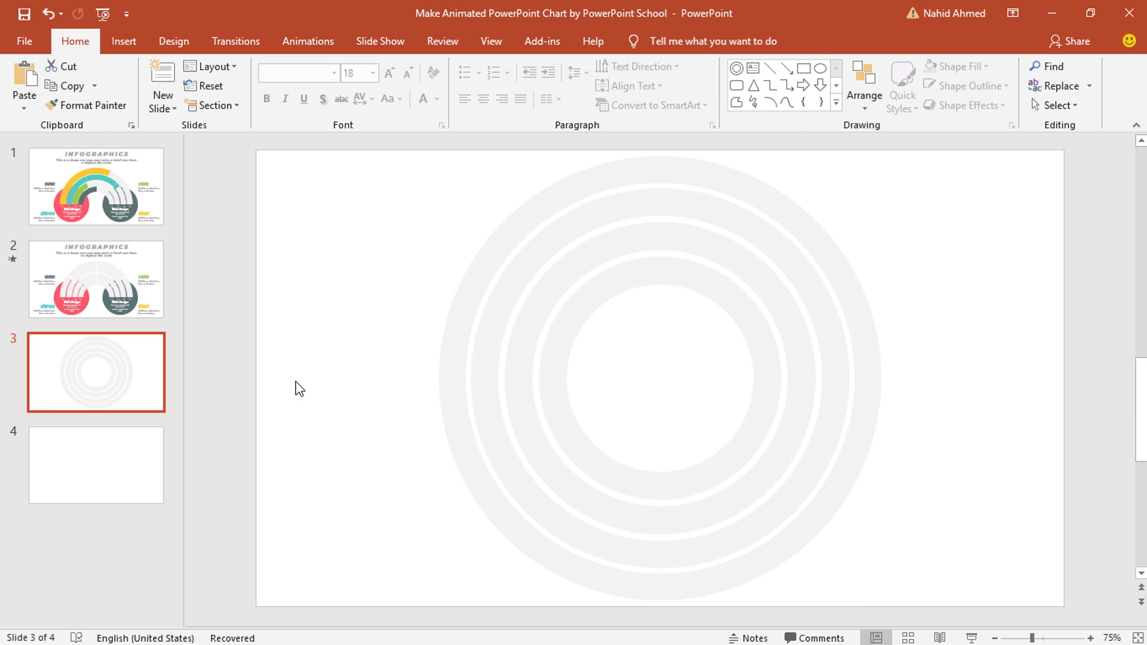
{"action": "key", "text": "ctrl+v"}
{"action": "left_click", "coordinate": [314, 399]}
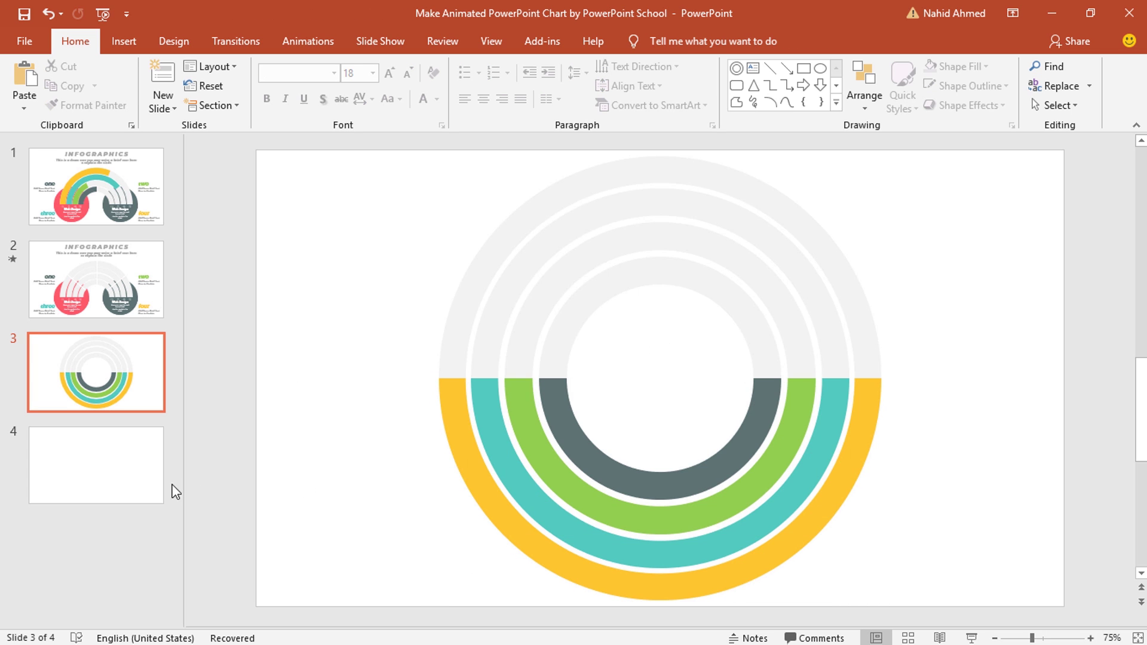
{"action": "left_click", "coordinate": [118, 480]}
{"action": "key", "text": "Delete"}
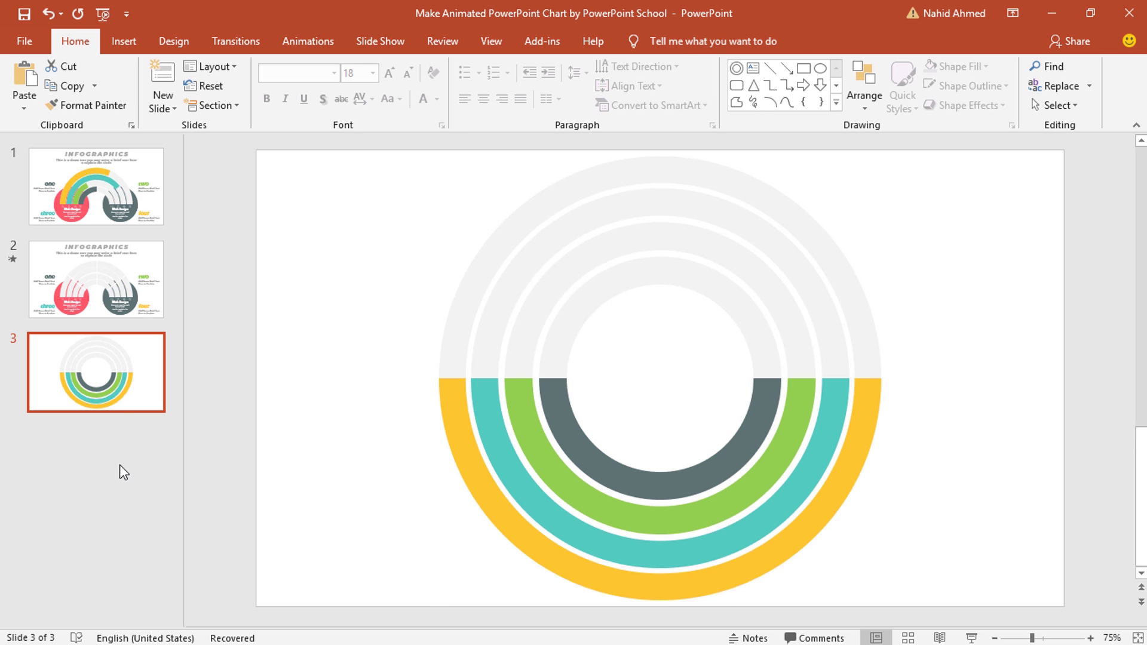
- Check the dark gray, green, teal and yellow half-rings one by one
{"action": "left_click", "coordinate": [570, 312]}
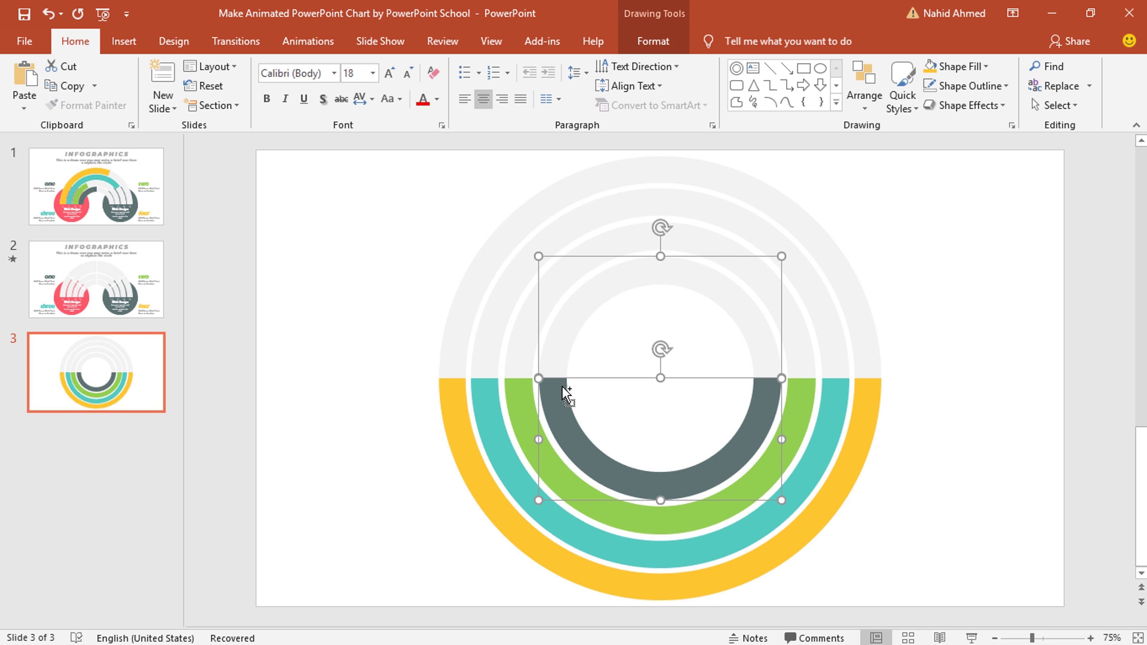
{"action": "left_click", "coordinate": [518, 363]}
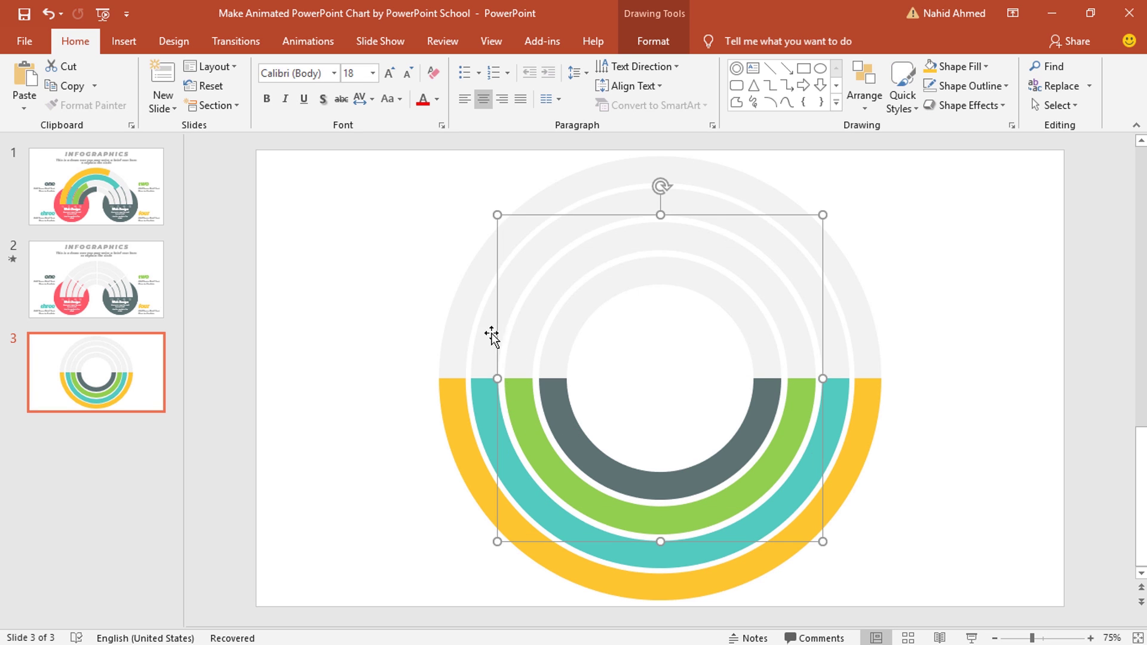
{"action": "left_click", "coordinate": [490, 422]}
{"action": "left_click", "coordinate": [463, 450]}
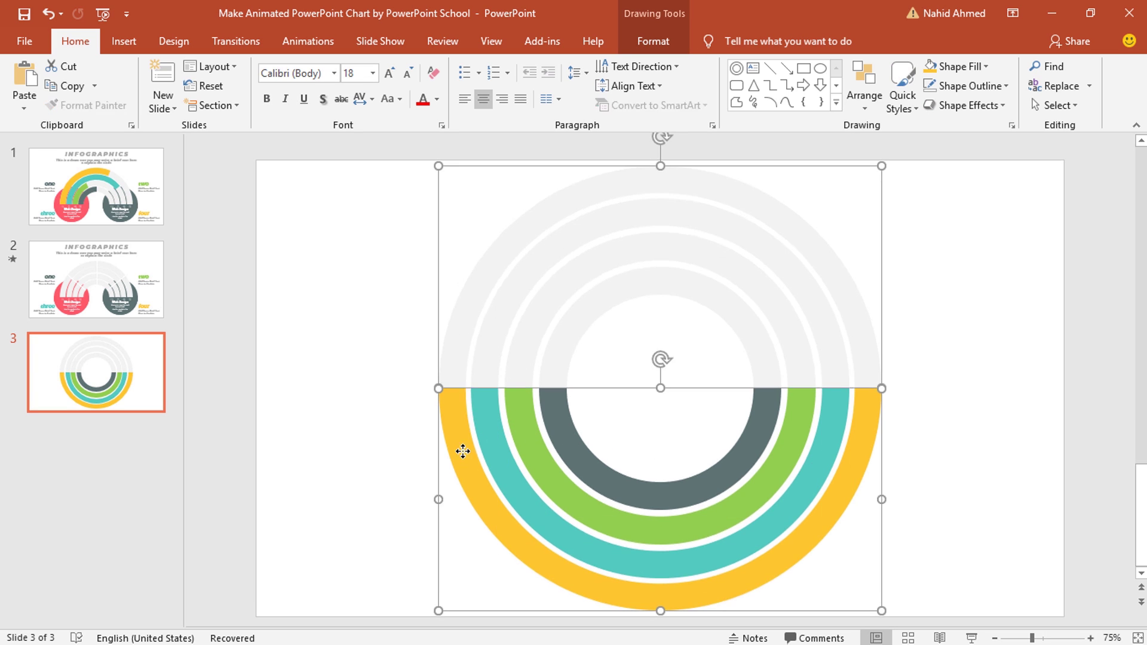
{"action": "left_click", "coordinate": [374, 394]}
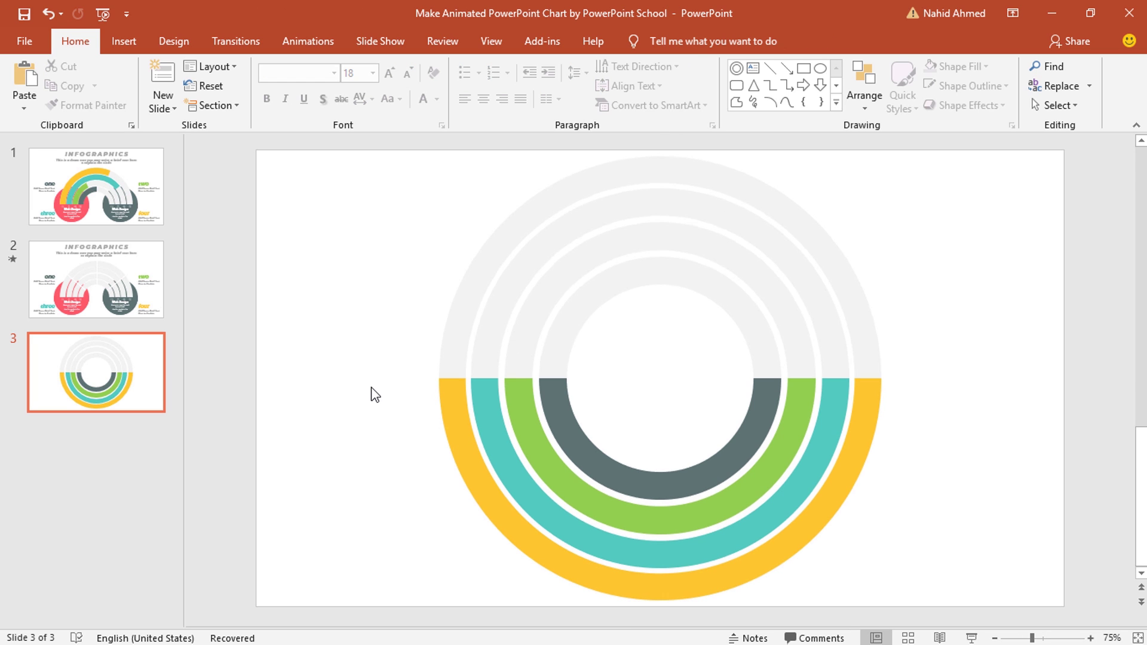
{"action": "left_click", "coordinate": [819, 69]}
- Draw a 4 by 4 inch blue circle with no outline and line it up with the arc ends
{"action": "left_click_drag", "start_coordinate": [504, 378], "coordinate": [620, 493]}
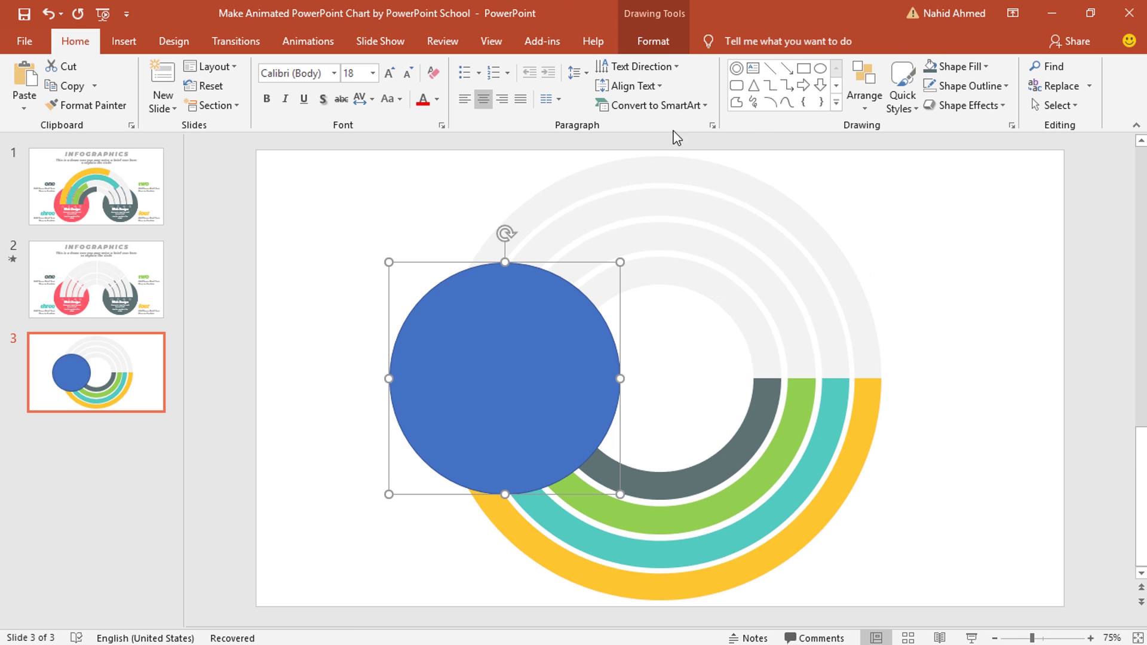
{"action": "left_click", "coordinate": [653, 41]}
{"action": "left_click", "coordinate": [953, 72]}
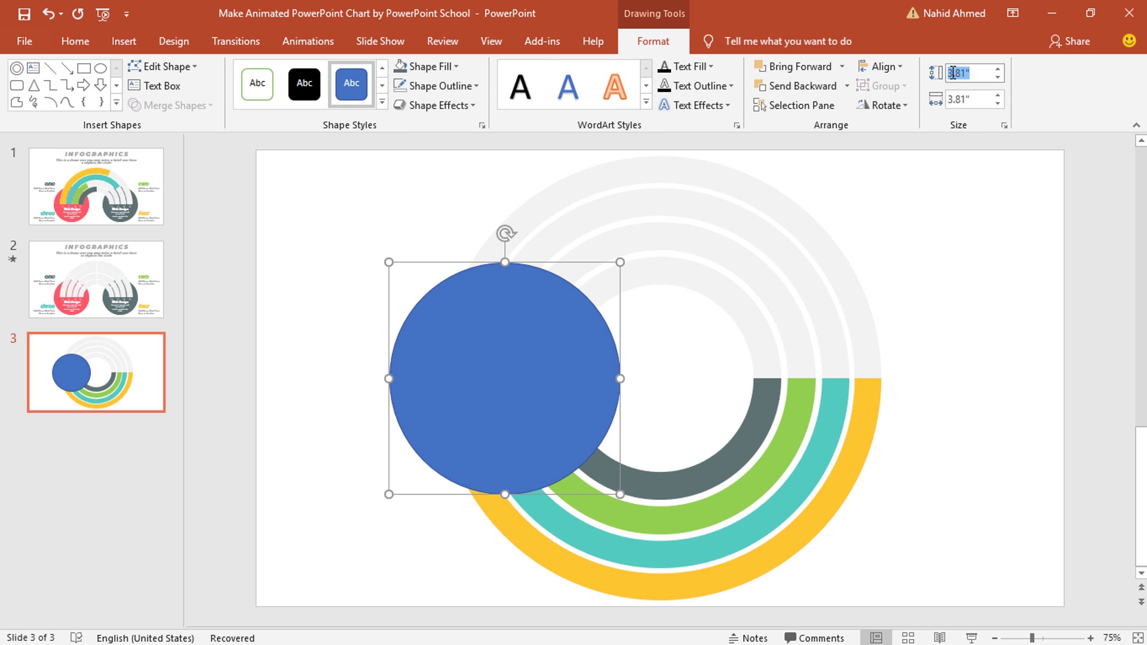
{"action": "type", "text": "4"}
{"action": "key", "text": "Tab"}
{"action": "type", "text": "4"}
{"action": "key", "text": "Return"}
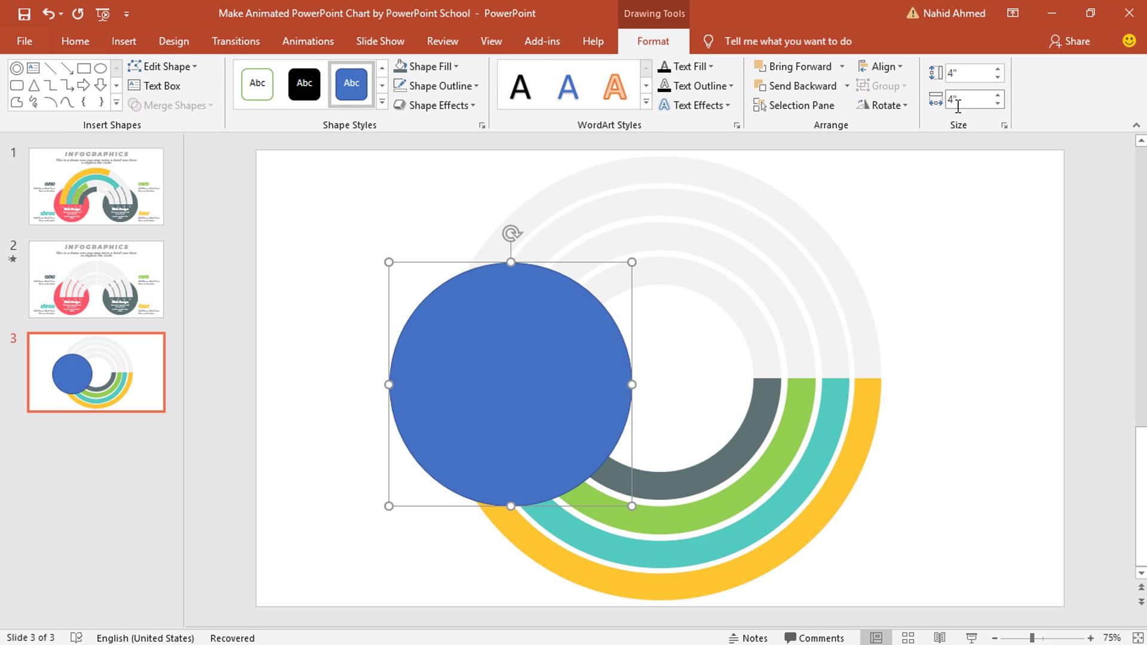
{"action": "left_click", "coordinate": [439, 85]}
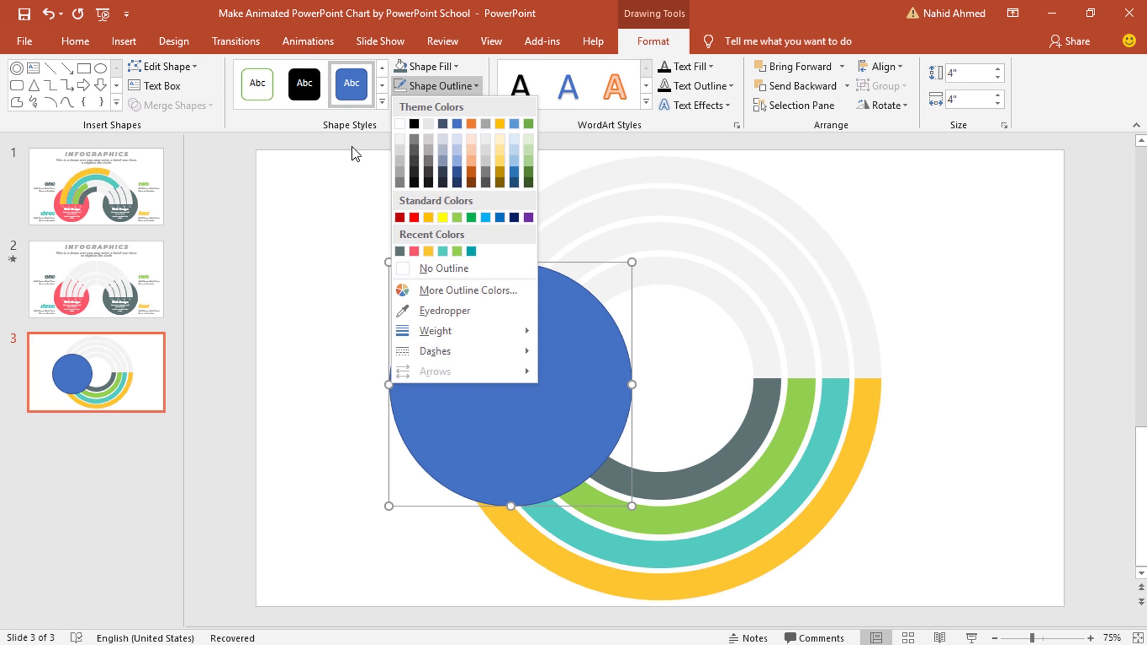
{"action": "left_click", "coordinate": [414, 268]}
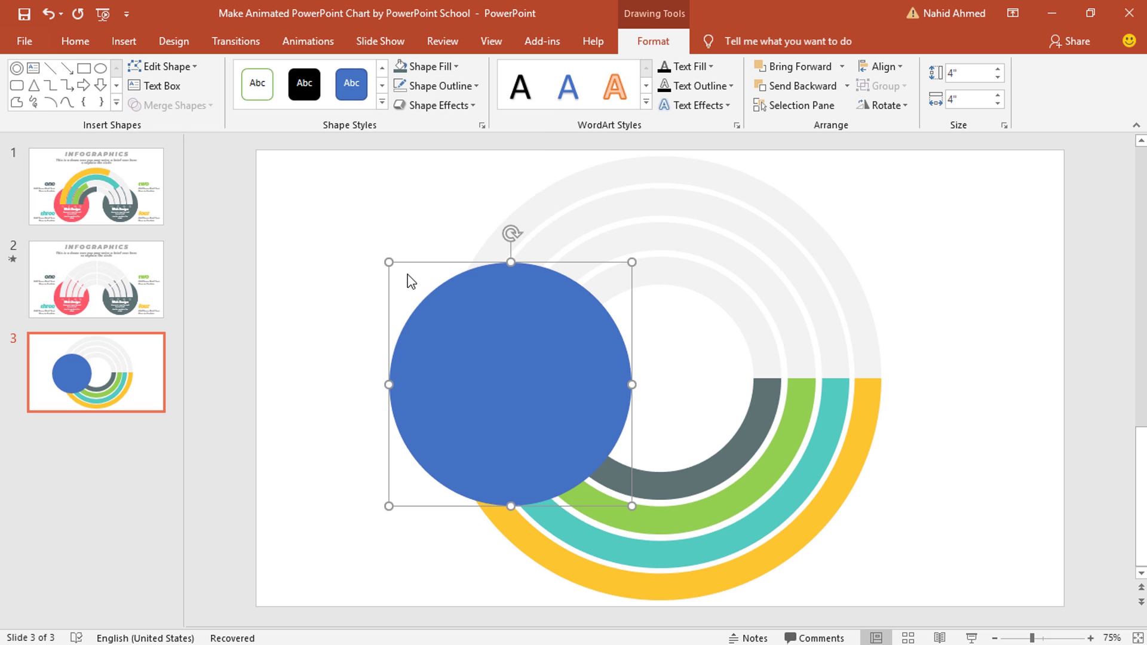
{"action": "left_click_drag", "start_coordinate": [481, 389], "coordinate": [789, 402]}
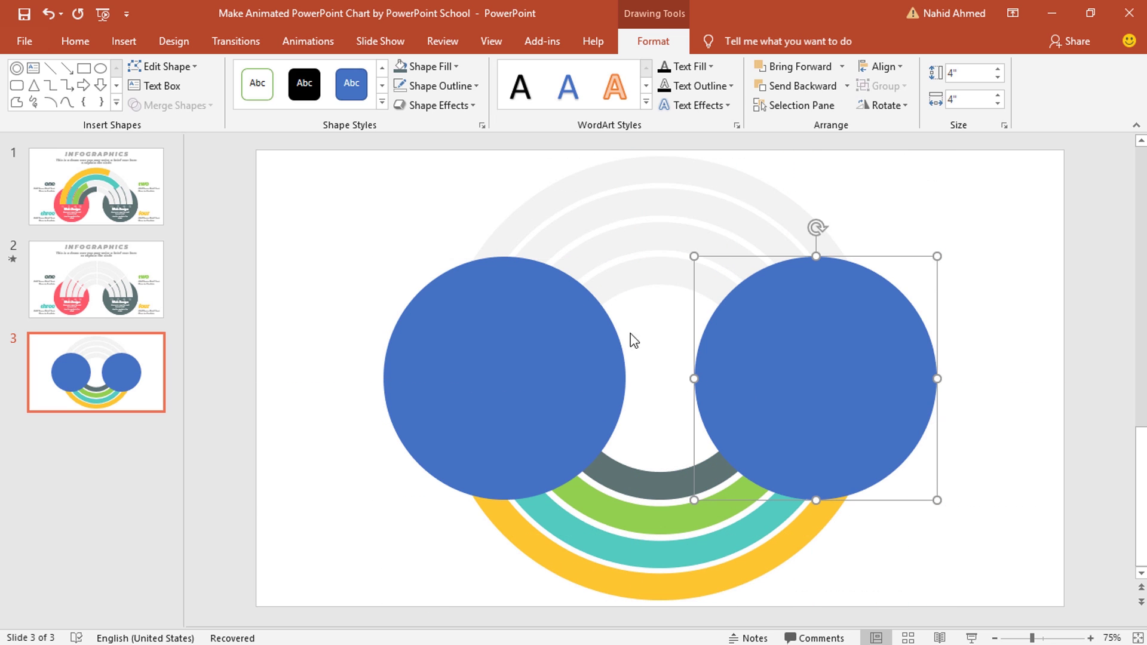
- Subtract a rectangle from the right circle's top half, leaving a lower half-circle
{"action": "left_click", "coordinate": [82, 70]}
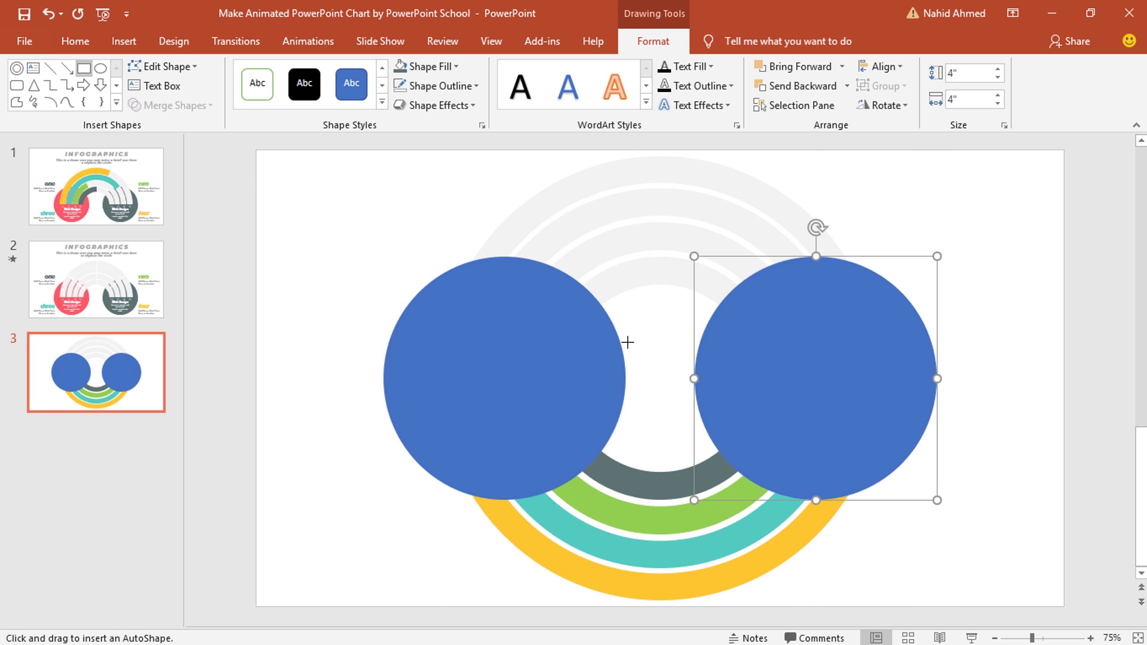
{"action": "left_click_drag", "start_coordinate": [680, 379], "coordinate": [980, 248]}
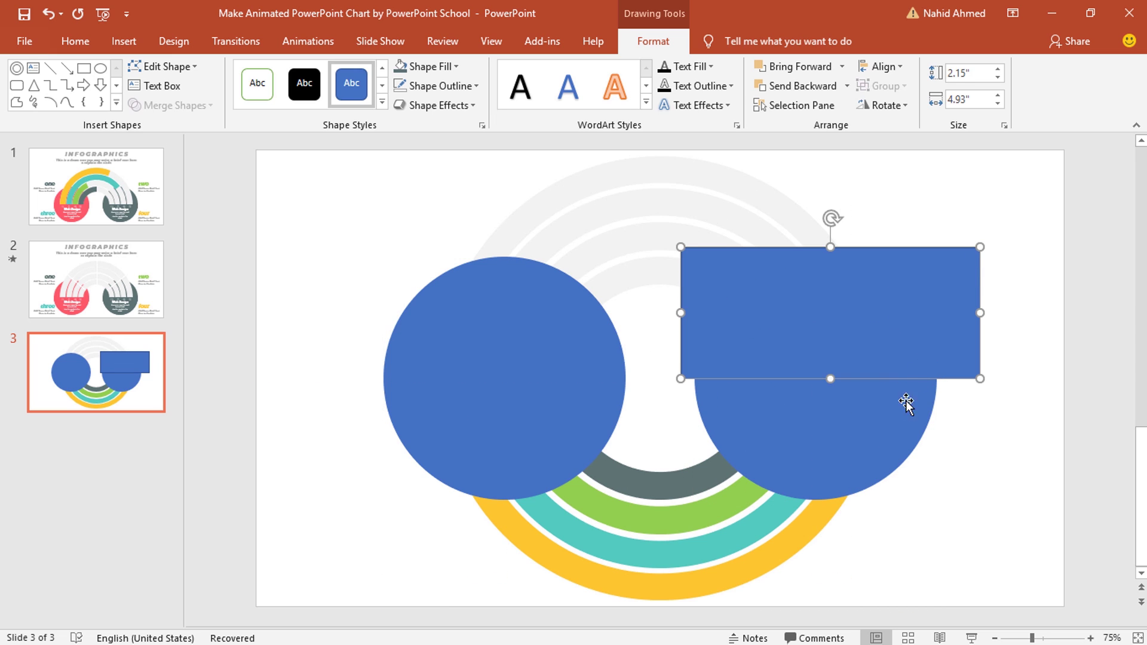
{"action": "left_click", "coordinate": [871, 314], "text": "shift"}
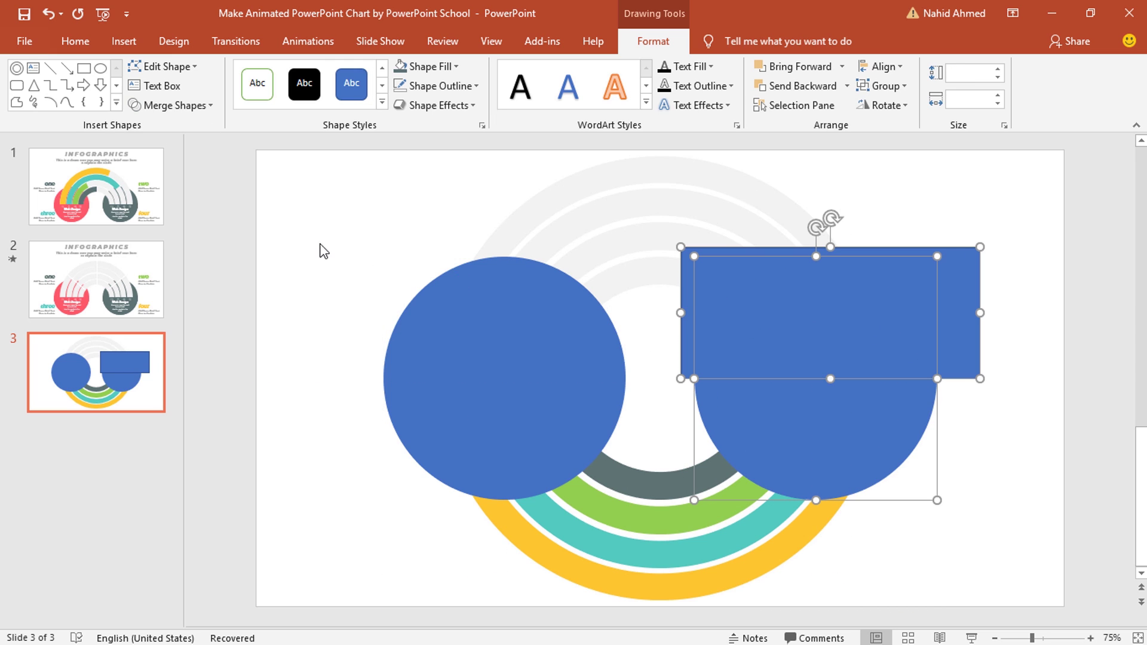
{"action": "left_click", "coordinate": [200, 105]}
{"action": "left_click", "coordinate": [192, 208]}
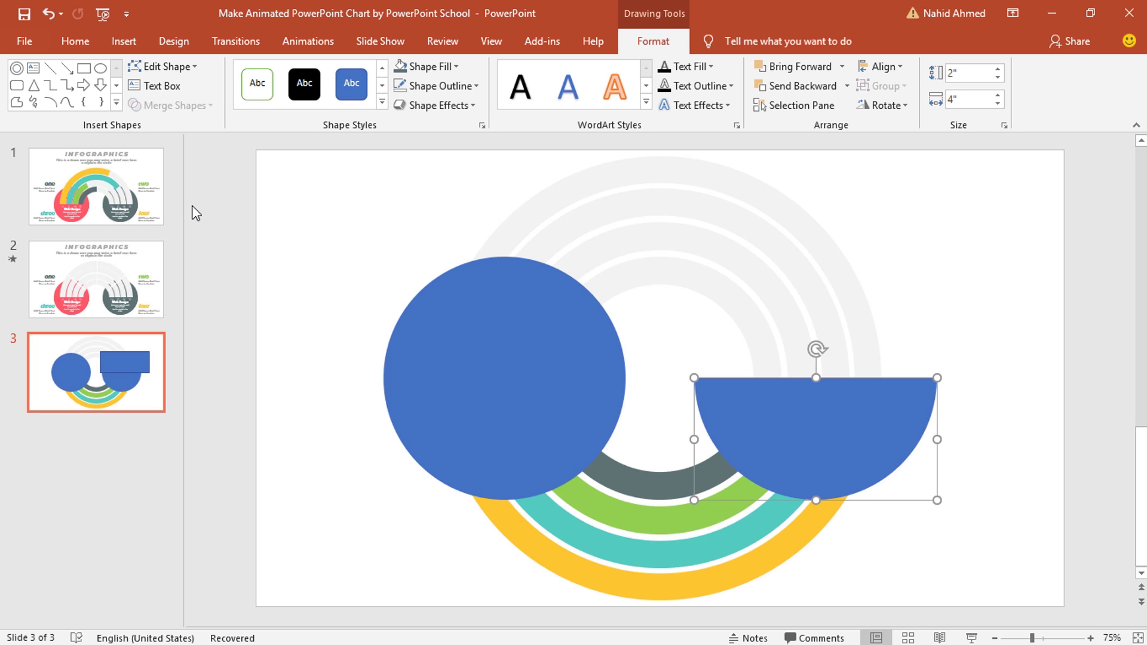
{"action": "left_click", "coordinate": [436, 67]}
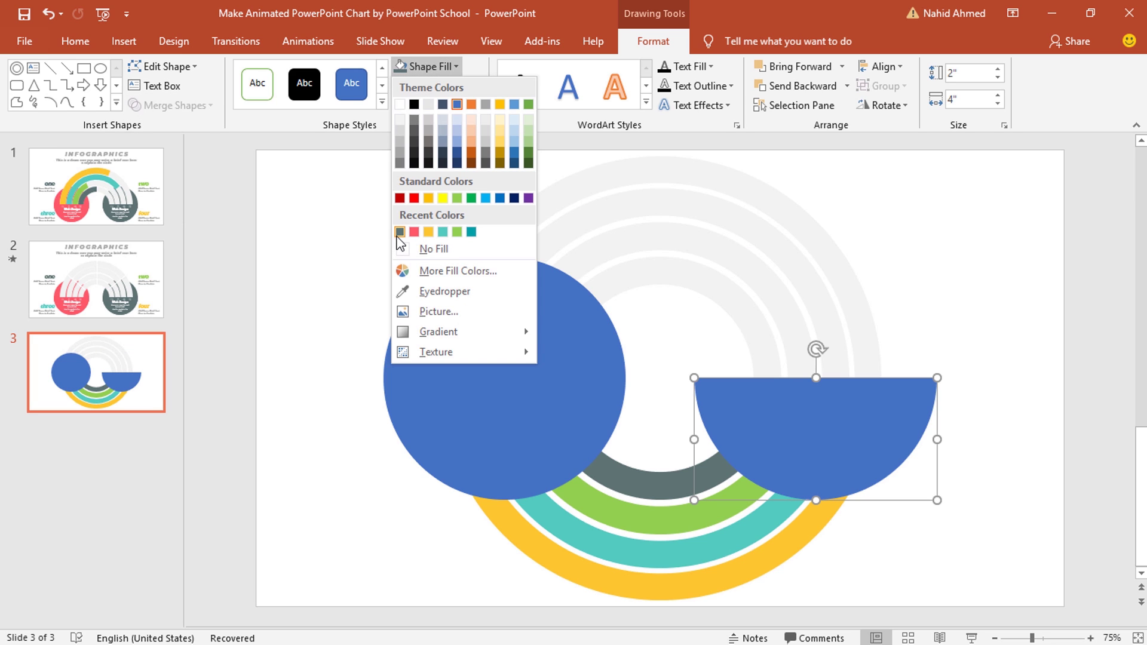
- Make the half-circle dark grey with a top offset shadow
{"action": "left_click", "coordinate": [400, 233]}
{"action": "left_click", "coordinate": [426, 107]}
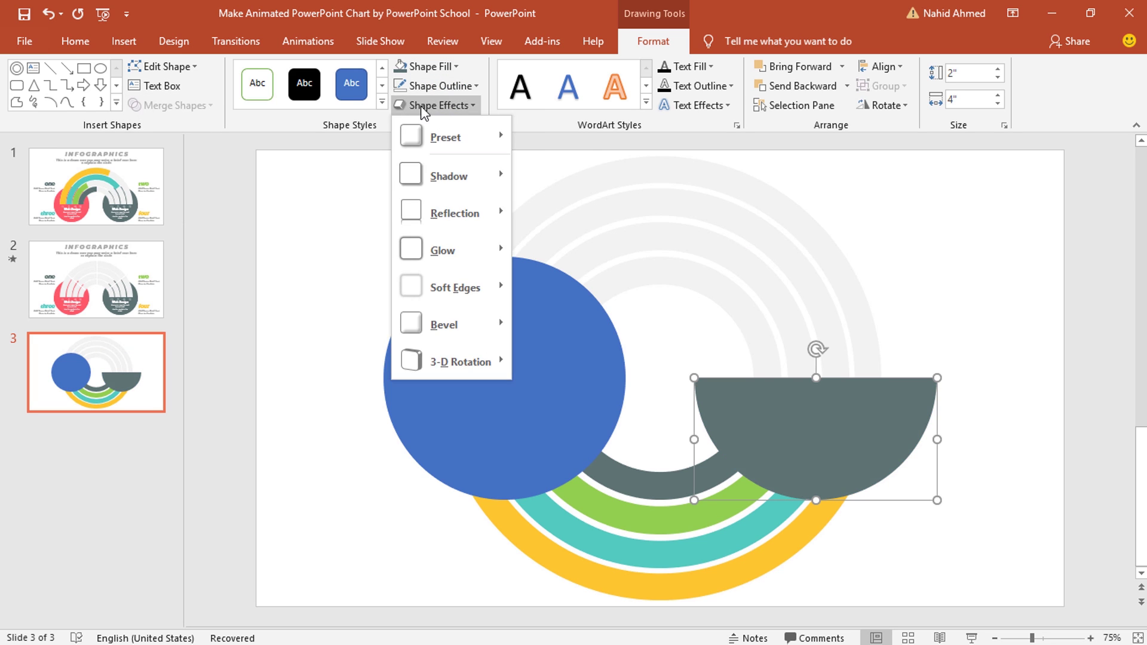
{"action": "mouse_move", "coordinate": [442, 182]}
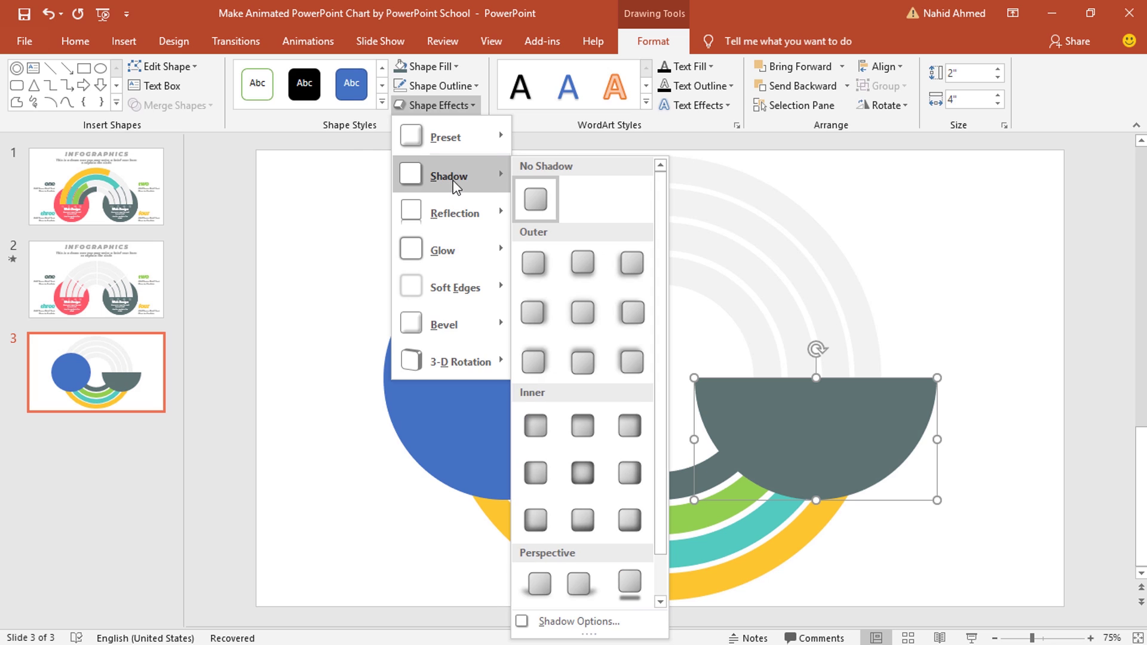
{"action": "left_click", "coordinate": [581, 361]}
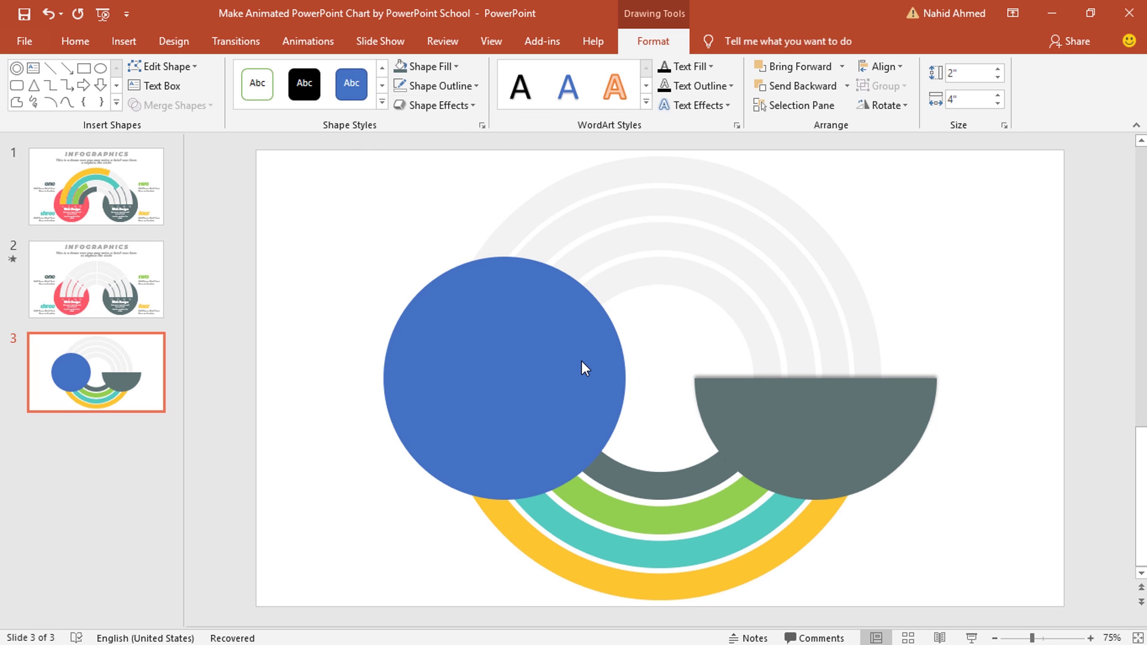
- Fill the circle the same dark grey and move the half-circle over its lower half
{"action": "left_click", "coordinate": [480, 355]}
{"action": "left_click", "coordinate": [430, 67]}
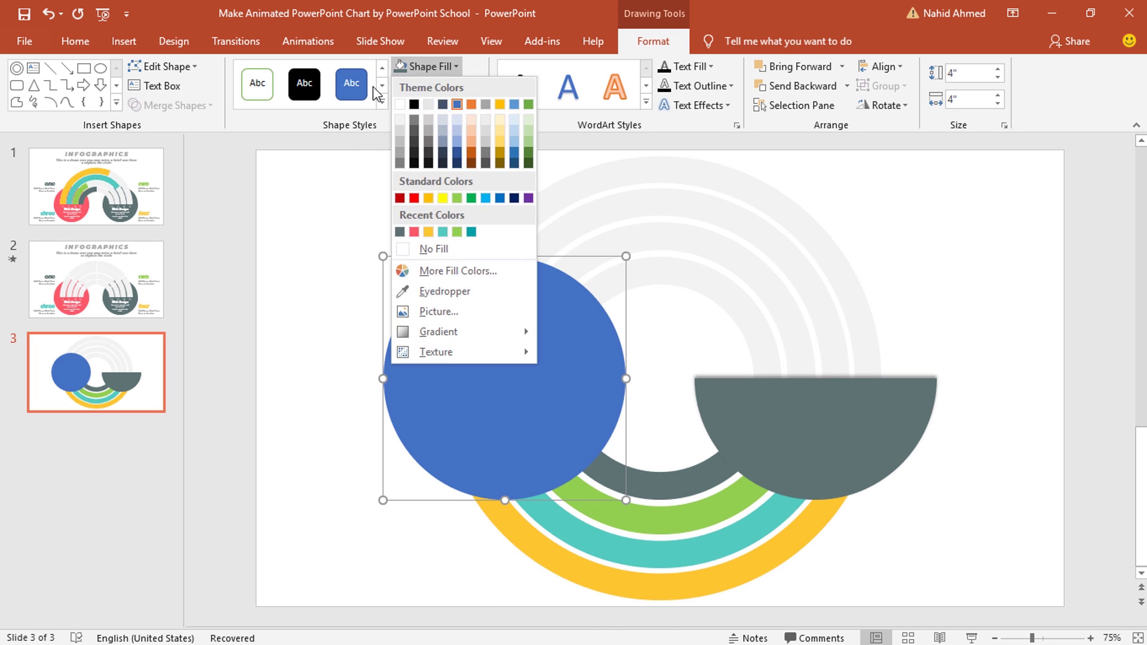
{"action": "left_click", "coordinate": [399, 232]}
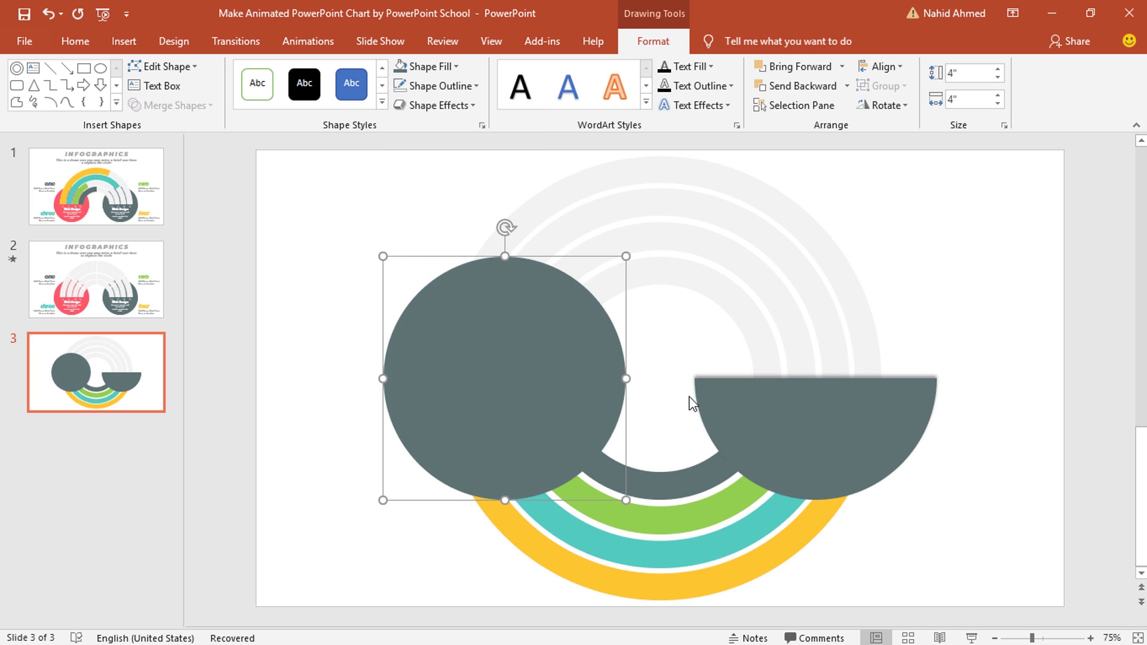
{"action": "left_click", "coordinate": [765, 419]}
{"action": "left_click_drag", "start_coordinate": [781, 421], "coordinate": [474, 419]}
- Copy the grey circle pair to the right side of the arcs
{"action": "left_click", "coordinate": [562, 339], "text": "shift"}
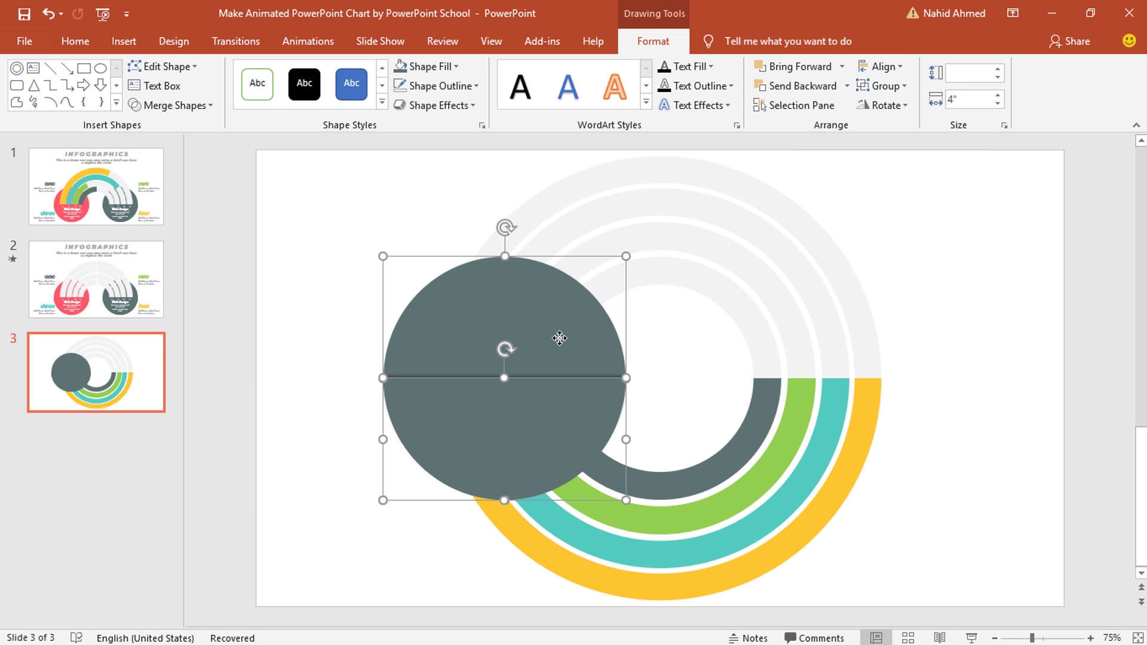
{"action": "left_click_drag", "start_coordinate": [561, 341], "coordinate": [881, 388]}
{"action": "left_click", "coordinate": [962, 362]}
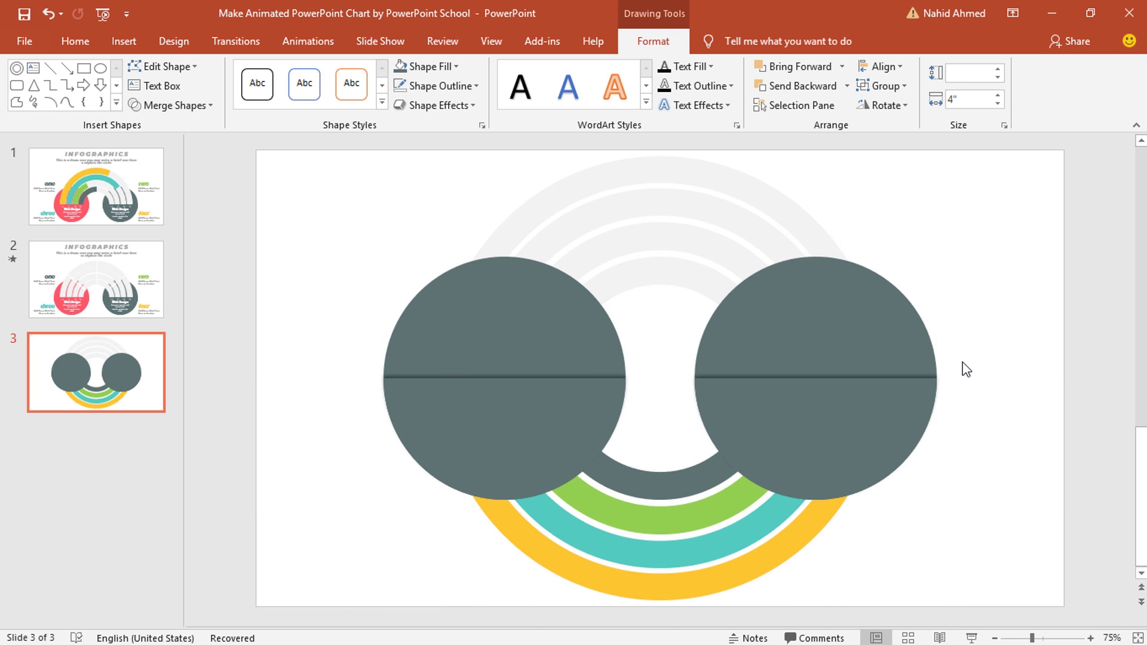
- Fill both halves of the left circle pair red
{"action": "left_click", "coordinate": [493, 312]}
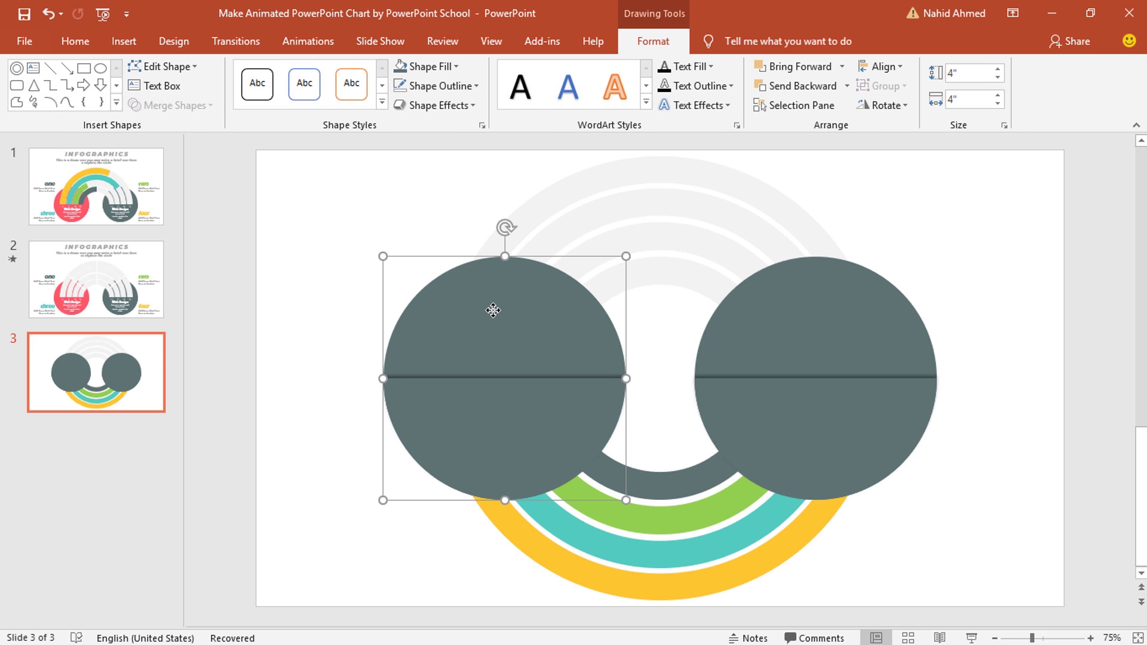
{"action": "left_click", "coordinate": [441, 66]}
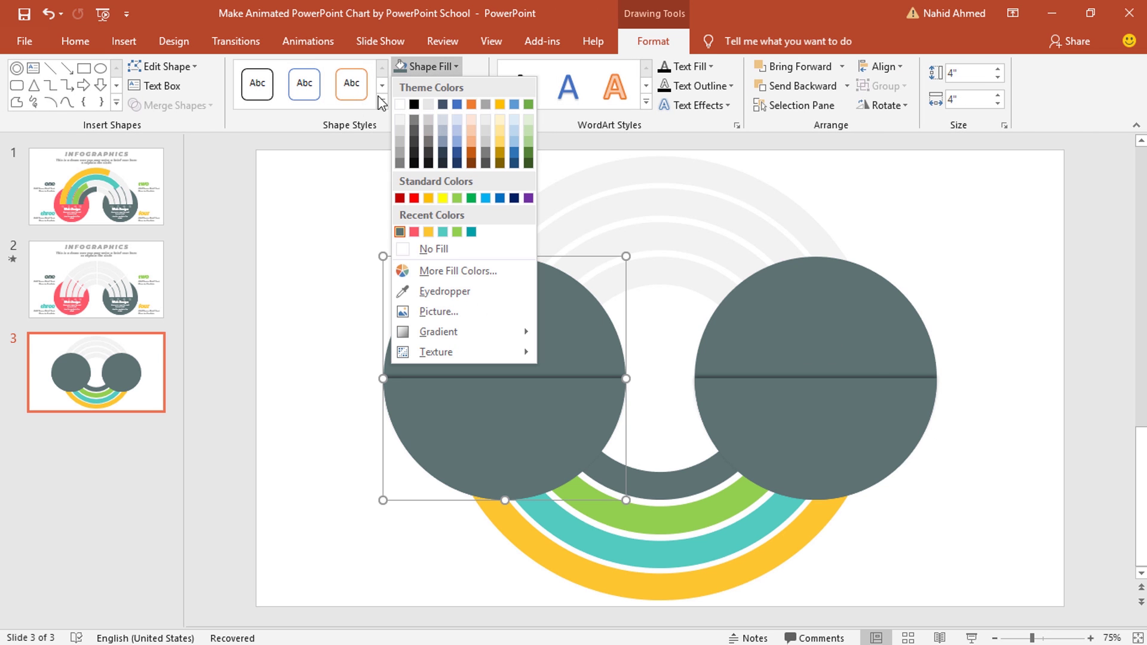
{"action": "left_click", "coordinate": [415, 233]}
{"action": "left_click", "coordinate": [428, 407]}
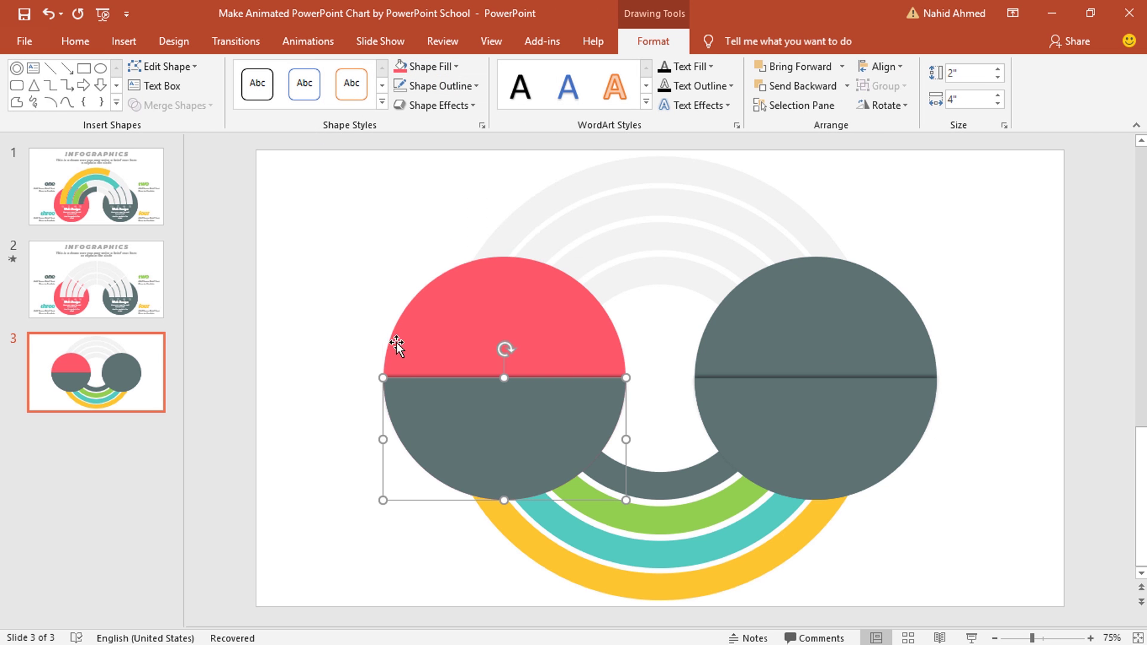
{"action": "left_click", "coordinate": [449, 64]}
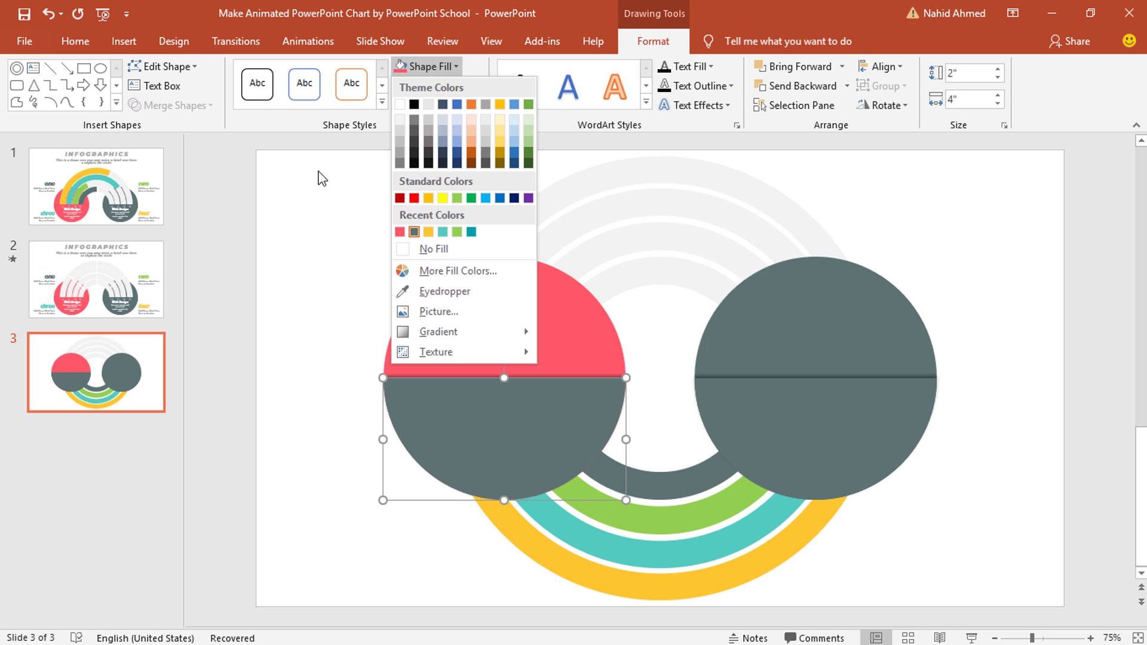
{"action": "left_click", "coordinate": [399, 233]}
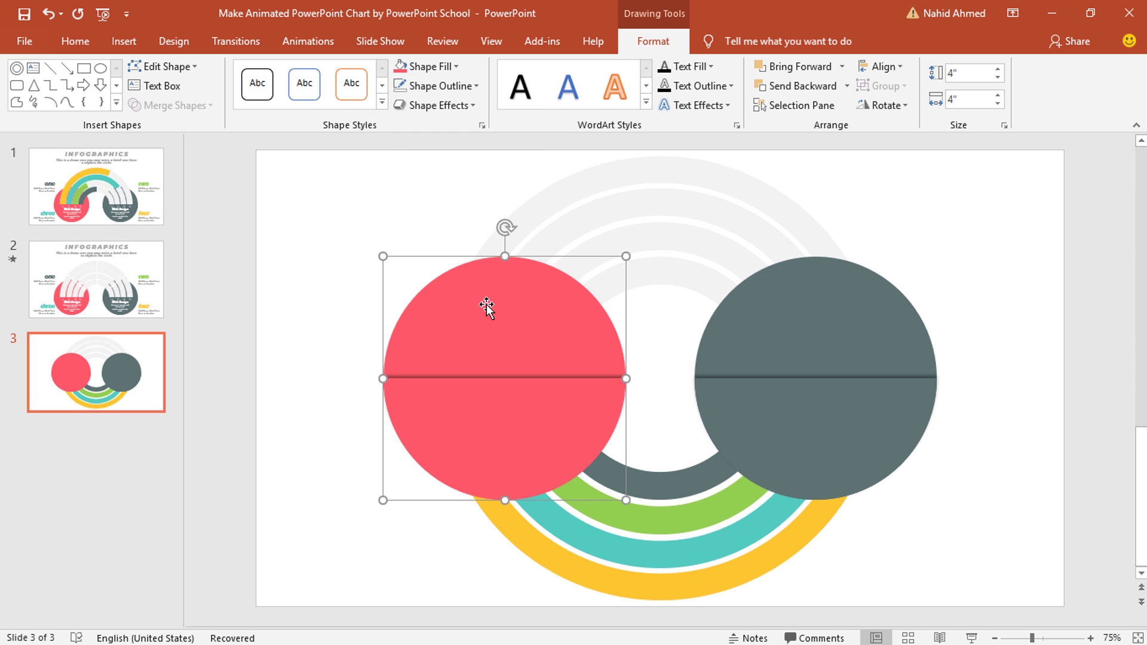
- Send both circles behind the light grey arcs
{"action": "left_click", "coordinate": [770, 304], "text": "shift"}
{"action": "right_click", "coordinate": [770, 304]}
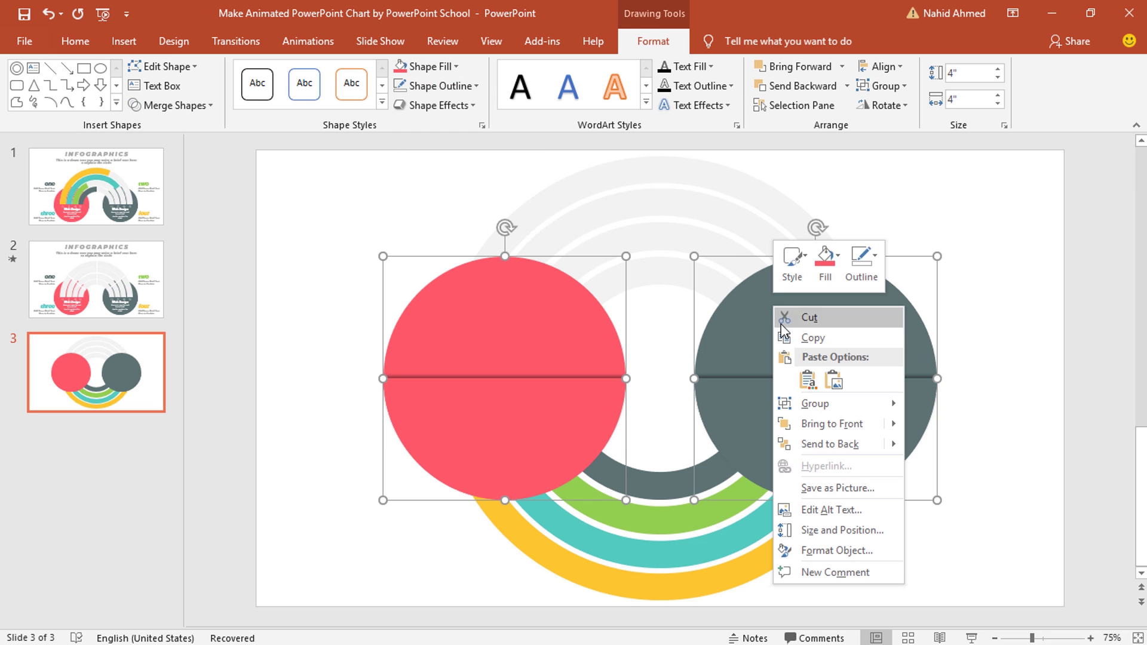
{"action": "left_click", "coordinate": [828, 442]}
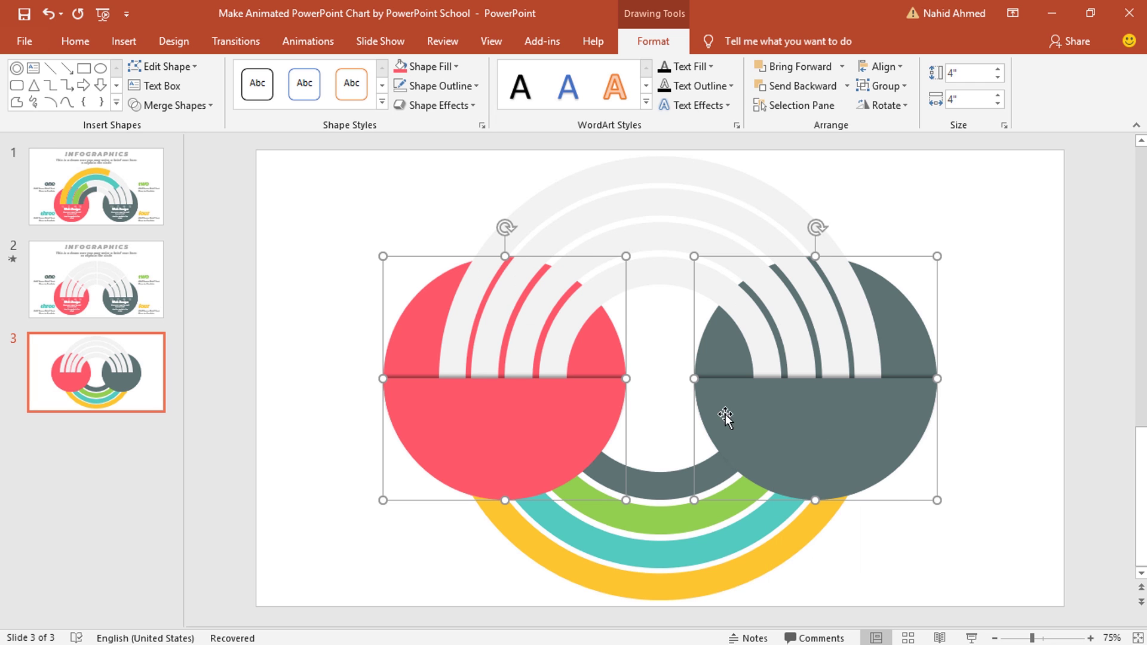
{"action": "left_click", "coordinate": [336, 417]}
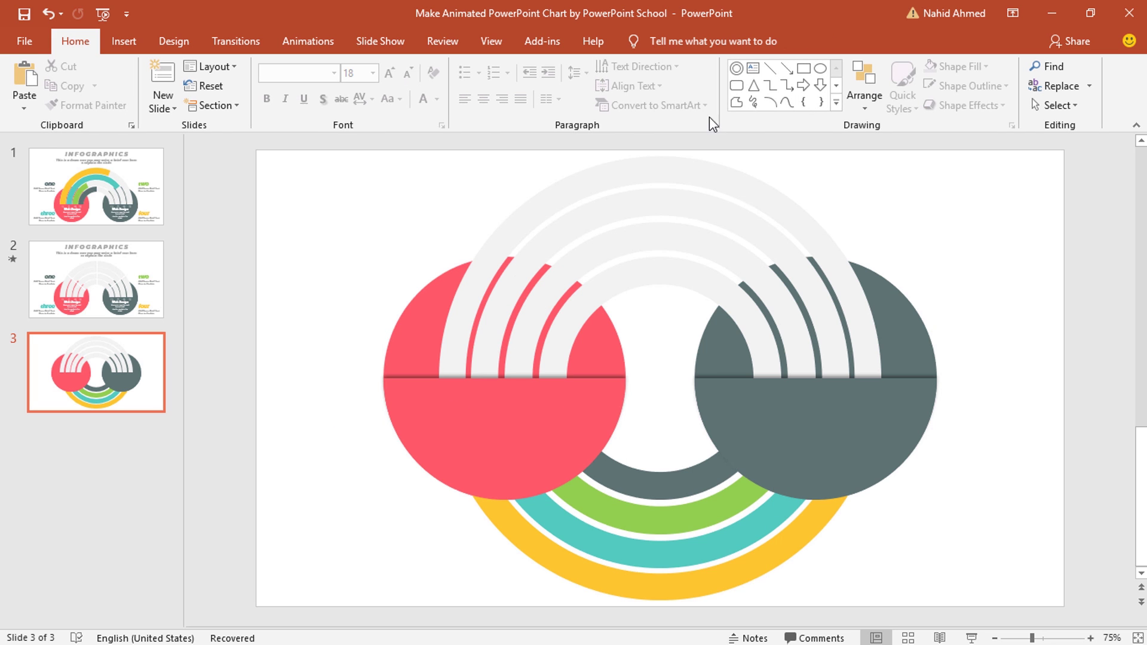
- Add a small pink, outline-free rounded rectangle at the red circle's left arc end
{"action": "left_click", "coordinate": [738, 86]}
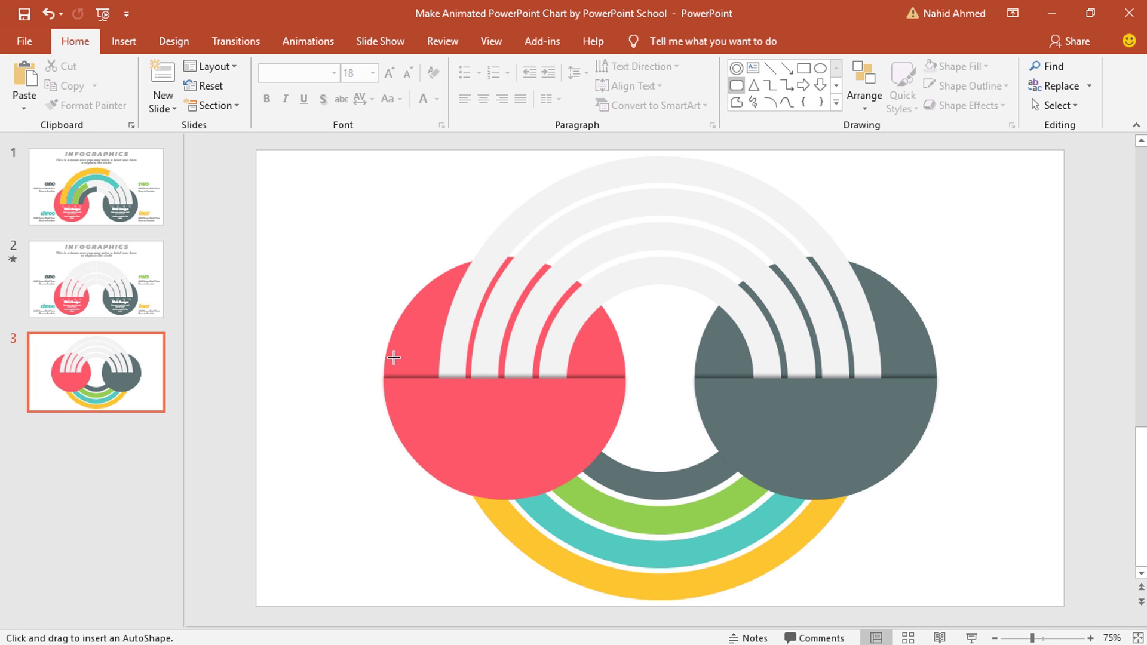
{"action": "mouse_move", "coordinate": [402, 373]}
{"action": "left_mouse_down"}
{"action": "mouse_move", "coordinate": [440, 392]}
{"action": "mouse_move", "coordinate": [414, 377]}
{"action": "left_mouse_up"}
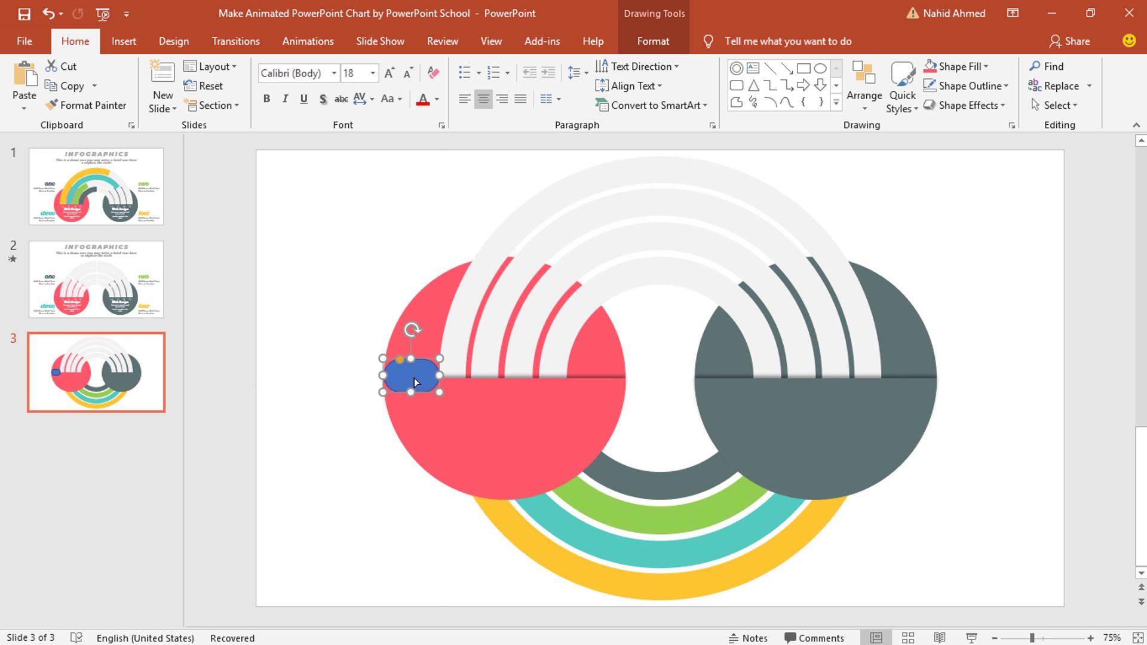
{"action": "left_click", "coordinate": [654, 40]}
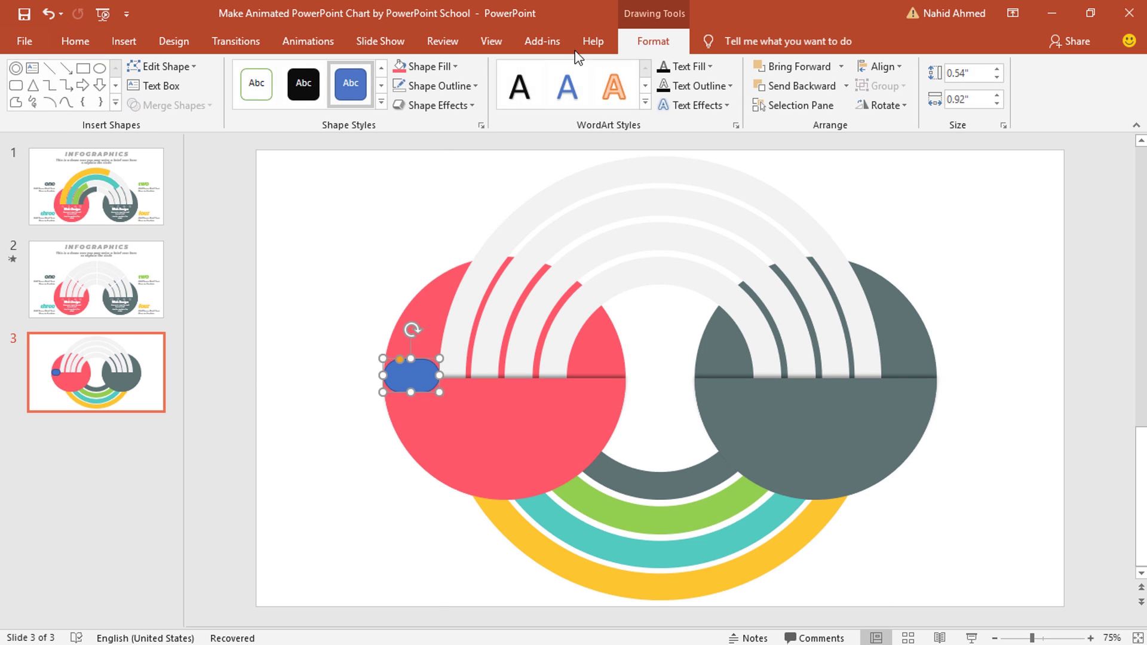
{"action": "left_click", "coordinate": [442, 85]}
{"action": "left_click", "coordinate": [411, 272]}
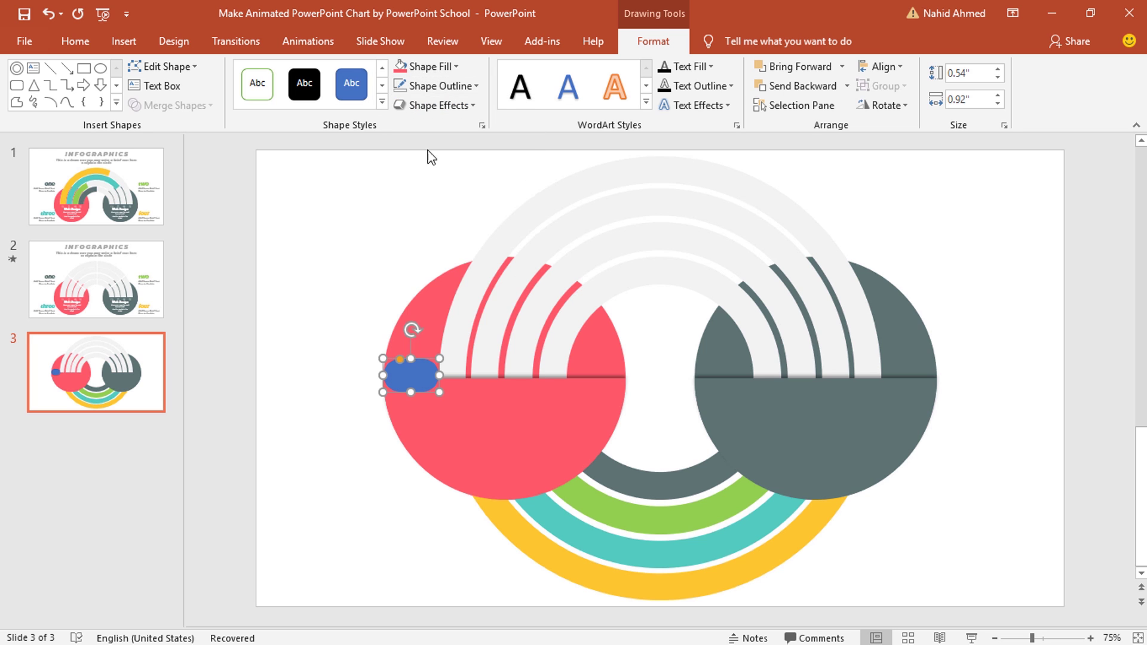
{"action": "left_click", "coordinate": [455, 66]}
{"action": "left_click", "coordinate": [400, 232]}
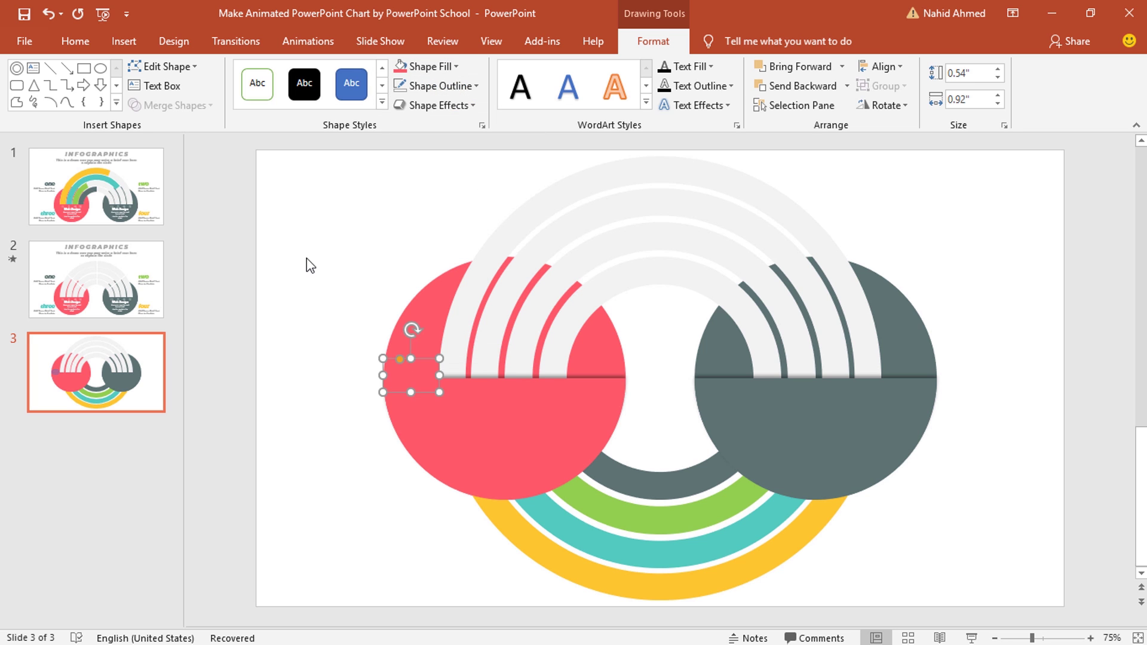
{"action": "left_click", "coordinate": [324, 310]}
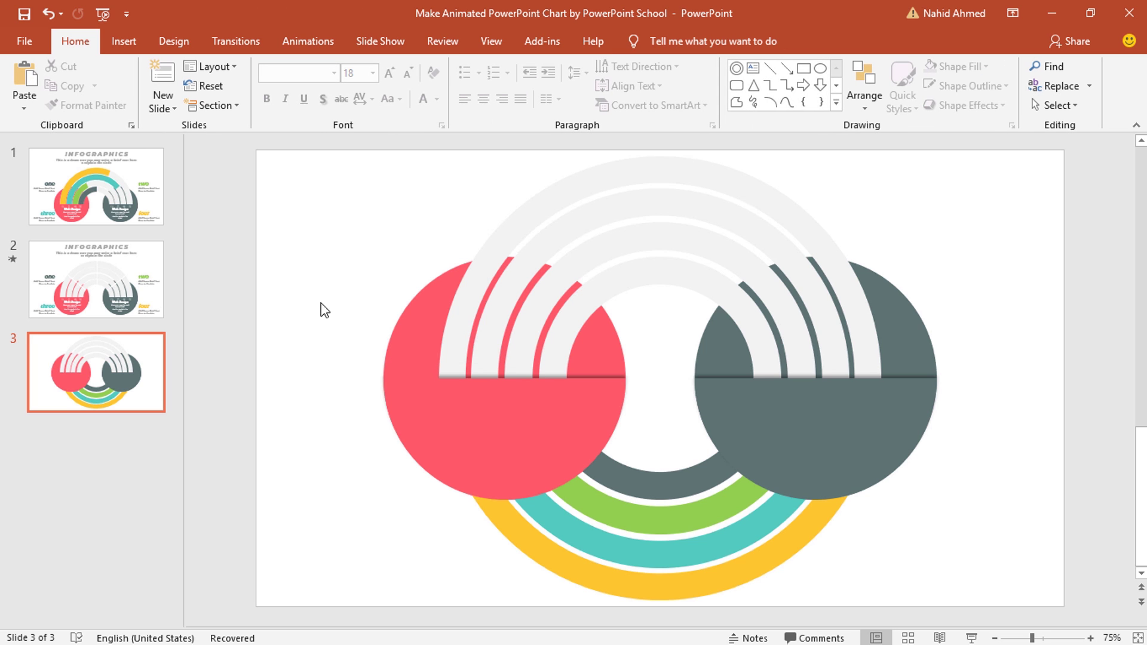
- Copy the small shape onto the grey circle in dark grey, then move the shaded strip onto its arcs
{"action": "left_click", "coordinate": [422, 381]}
{"action": "mouse_move", "coordinate": [410, 378]}
{"action": "left_mouse_down"}
{"action": "mouse_move", "coordinate": [614, 378]}
{"action": "mouse_move", "coordinate": [729, 394]}
{"action": "left_mouse_up"}
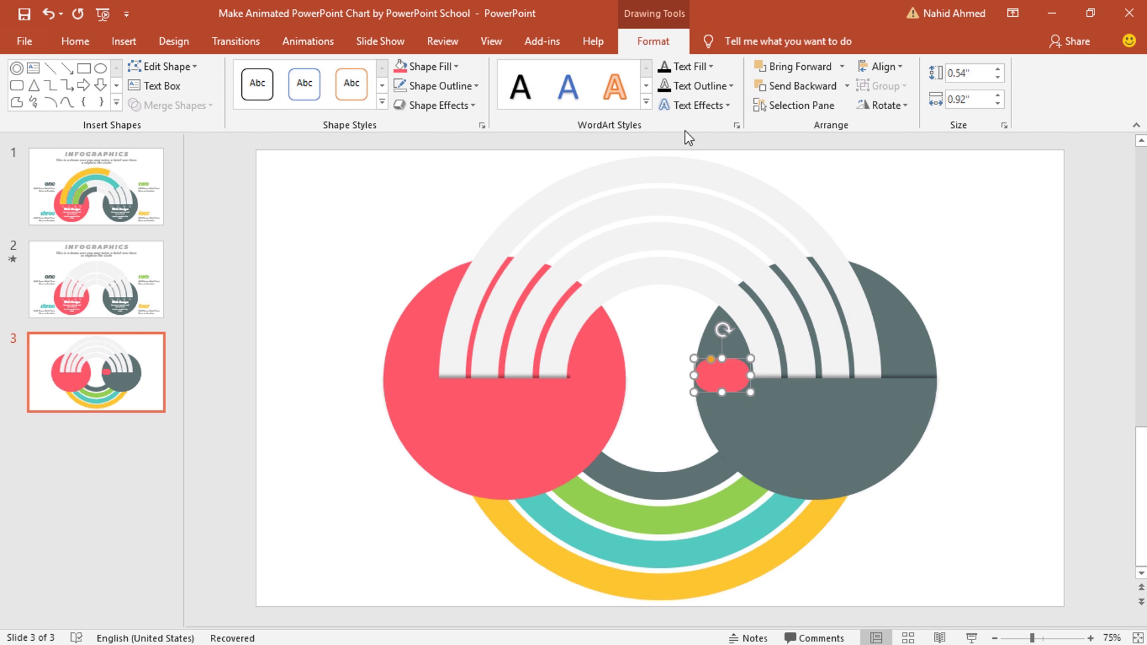
{"action": "left_click", "coordinate": [422, 67]}
{"action": "left_click", "coordinate": [414, 232]}
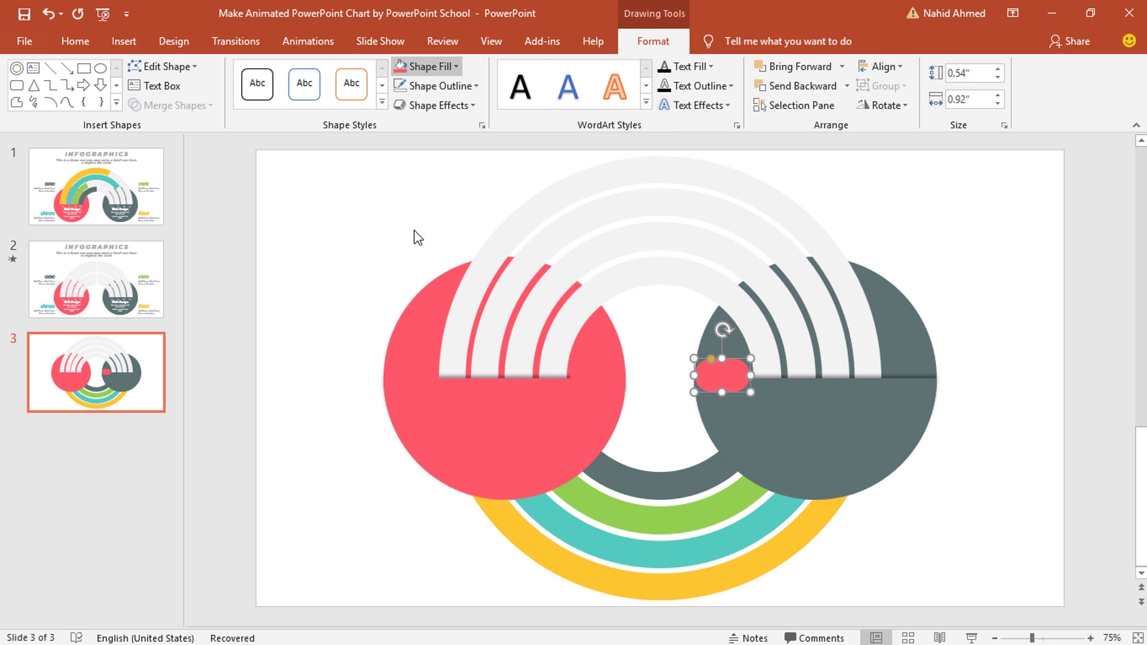
{"action": "left_click_drag", "start_coordinate": [718, 384], "coordinate": [834, 396]}
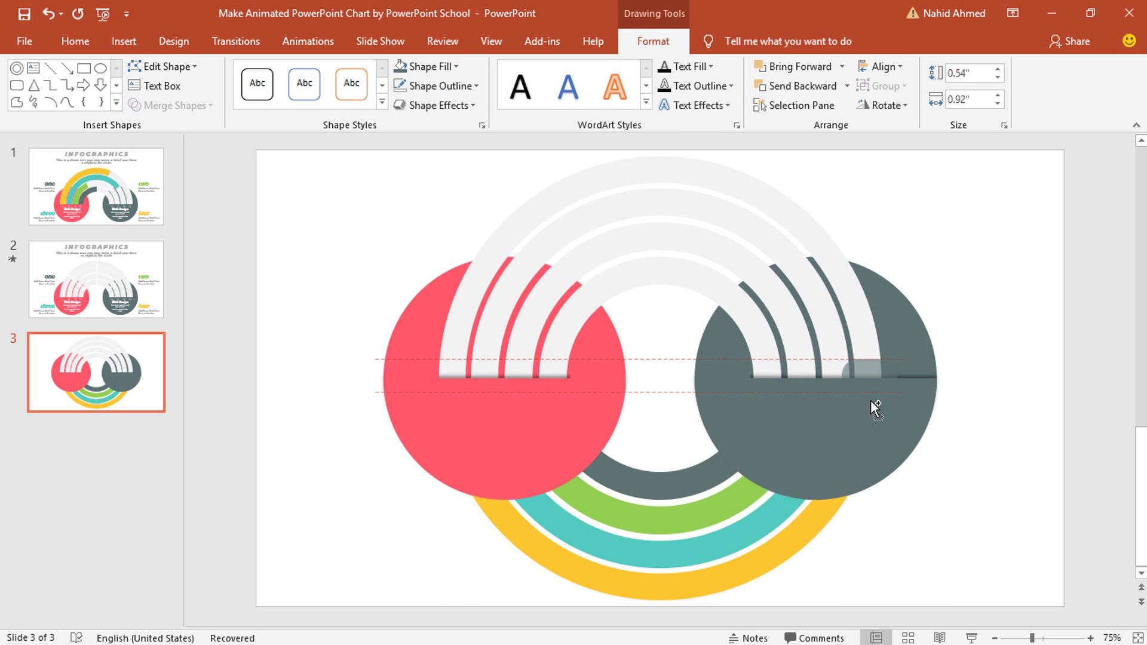
{"action": "left_click_drag", "start_coordinate": [900, 407], "coordinate": [901, 406]}
{"action": "left_click", "coordinate": [951, 443]}
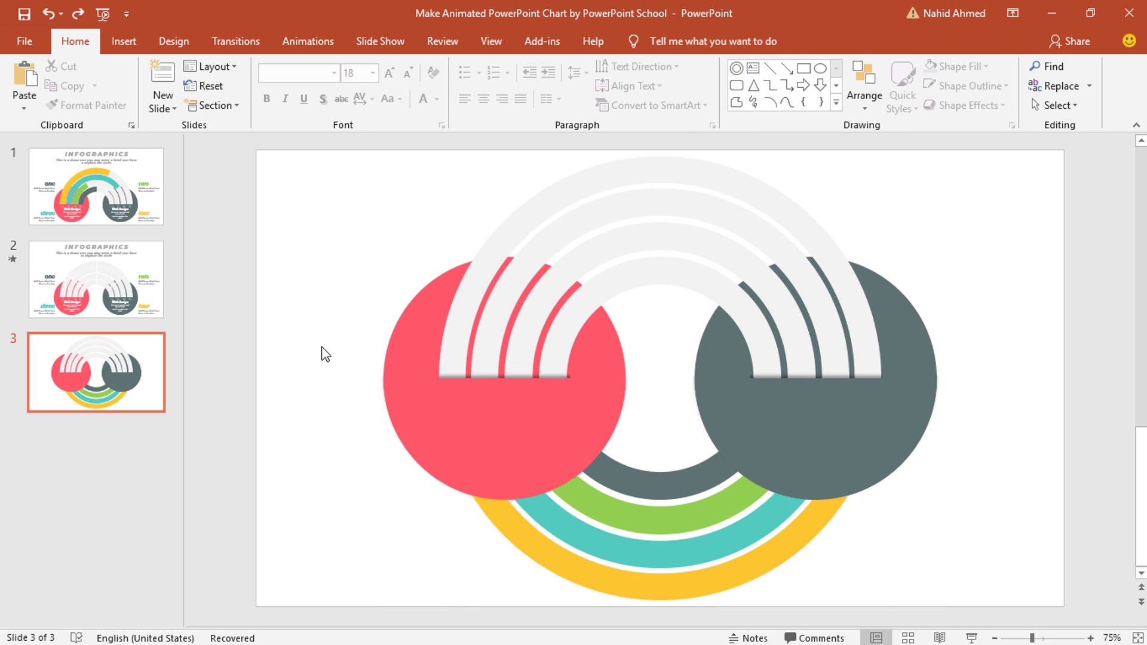
- Insert icon files 1–4 (cap, envelope, camera, cart) as pictures onto the slide
{"action": "left_click", "coordinate": [124, 41]}
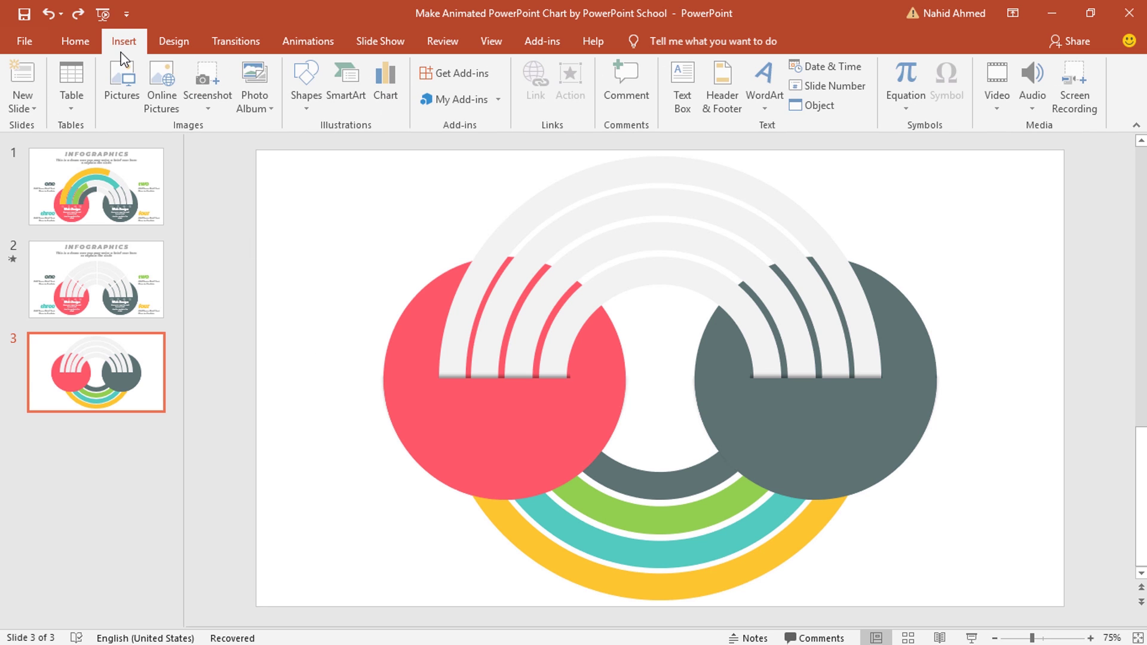
{"action": "left_click", "coordinate": [125, 93]}
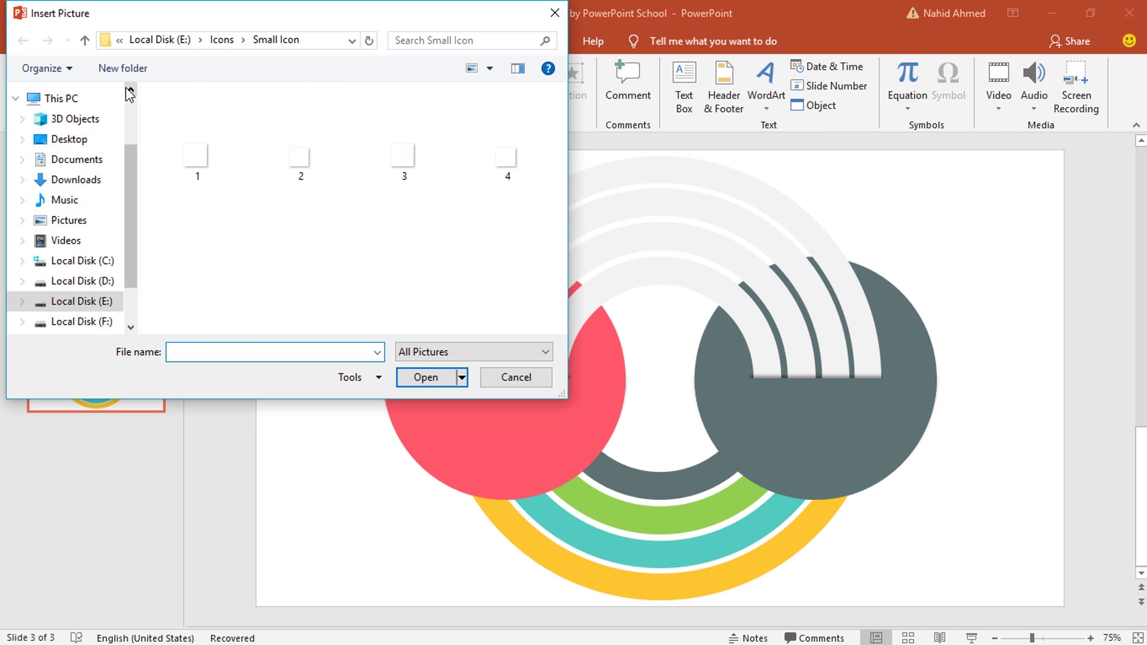
{"action": "left_click", "coordinate": [206, 160]}
{"action": "left_click", "coordinate": [281, 164], "text": "ctrl"}
{"action": "left_click", "coordinate": [412, 162], "text": "ctrl"}
{"action": "left_click", "coordinate": [496, 170], "text": "ctrl"}
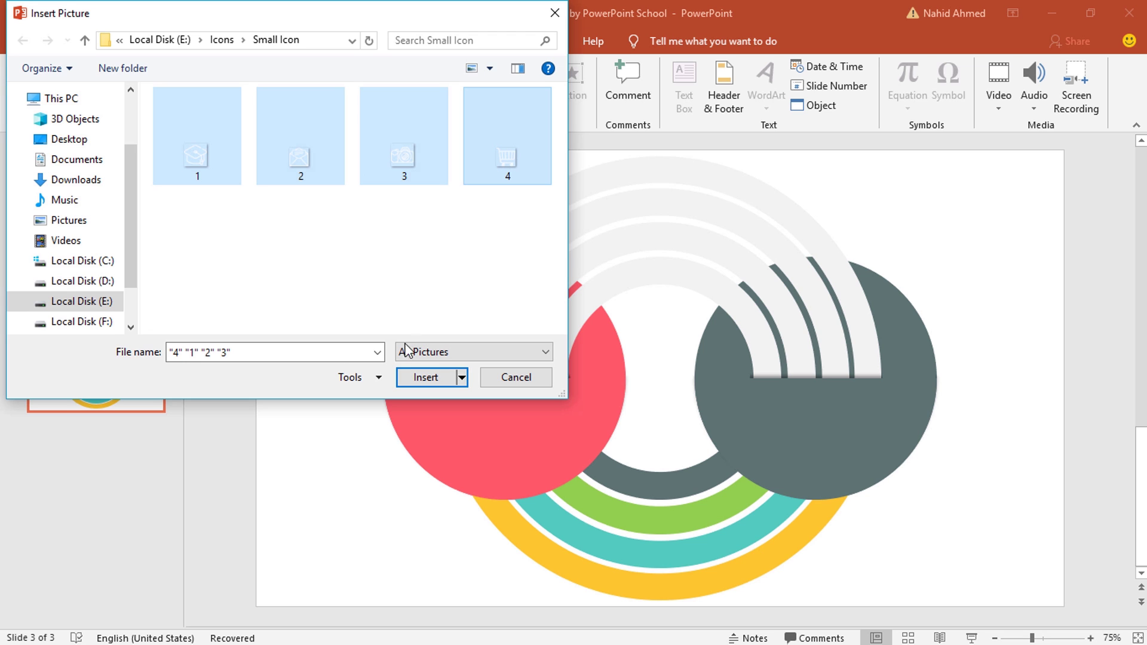
{"action": "left_click", "coordinate": [426, 378]}
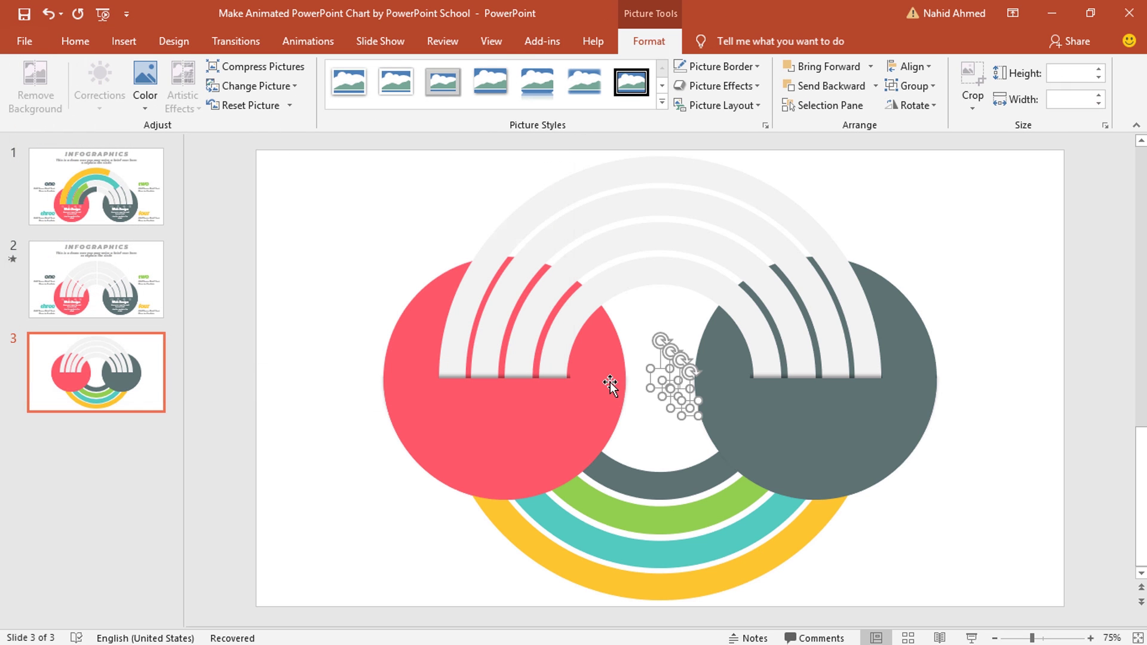
- Arrange the cap, envelope, camera and cart icons in a row below the red circle's arcs
{"action": "left_click_drag", "start_coordinate": [636, 373], "coordinate": [199, 359]}
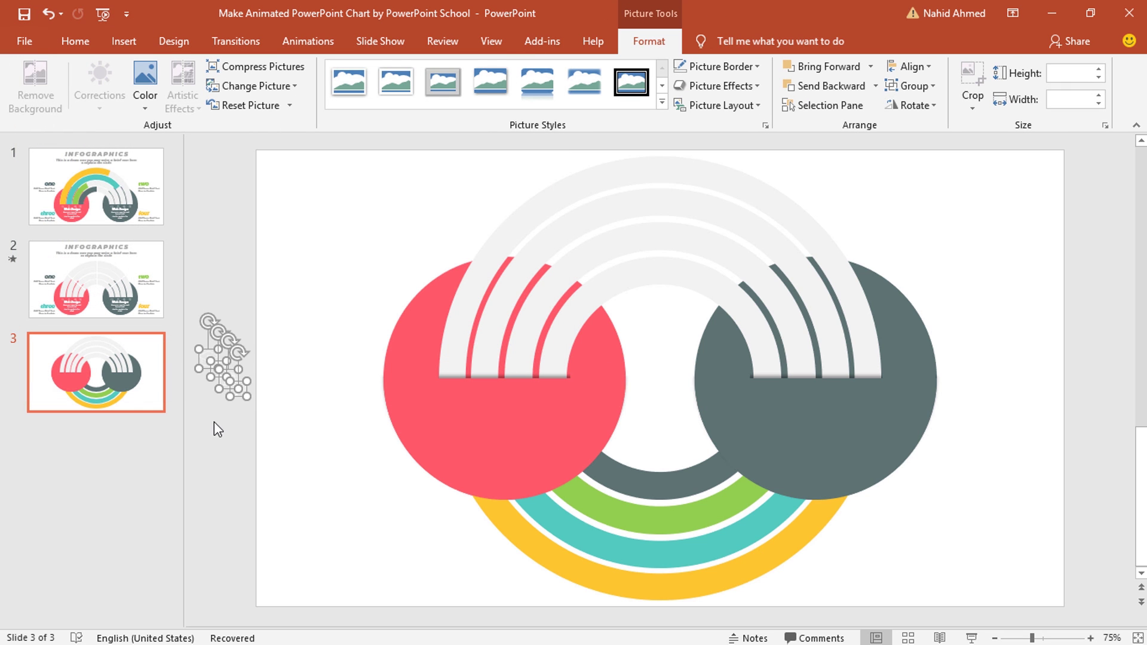
{"action": "left_click", "coordinate": [215, 418]}
{"action": "left_click", "coordinate": [215, 340]}
{"action": "left_click_drag", "start_coordinate": [340, 359], "coordinate": [454, 392]}
{"action": "left_click_drag", "start_coordinate": [222, 371], "coordinate": [477, 386]}
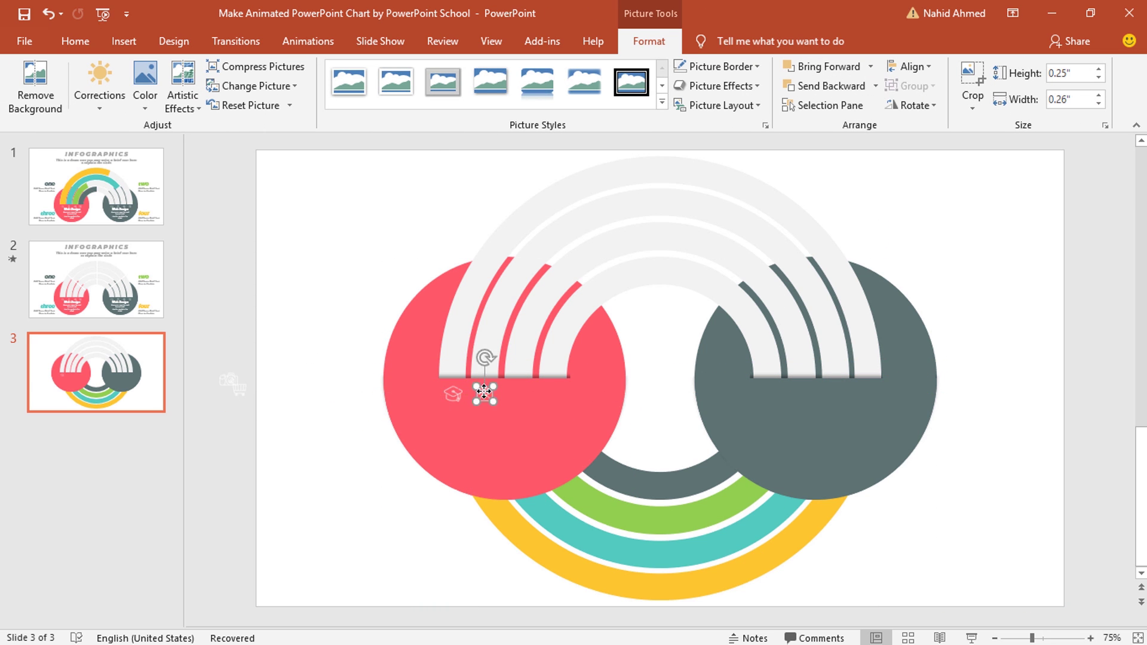
{"action": "left_click_drag", "start_coordinate": [222, 373], "coordinate": [515, 396]}
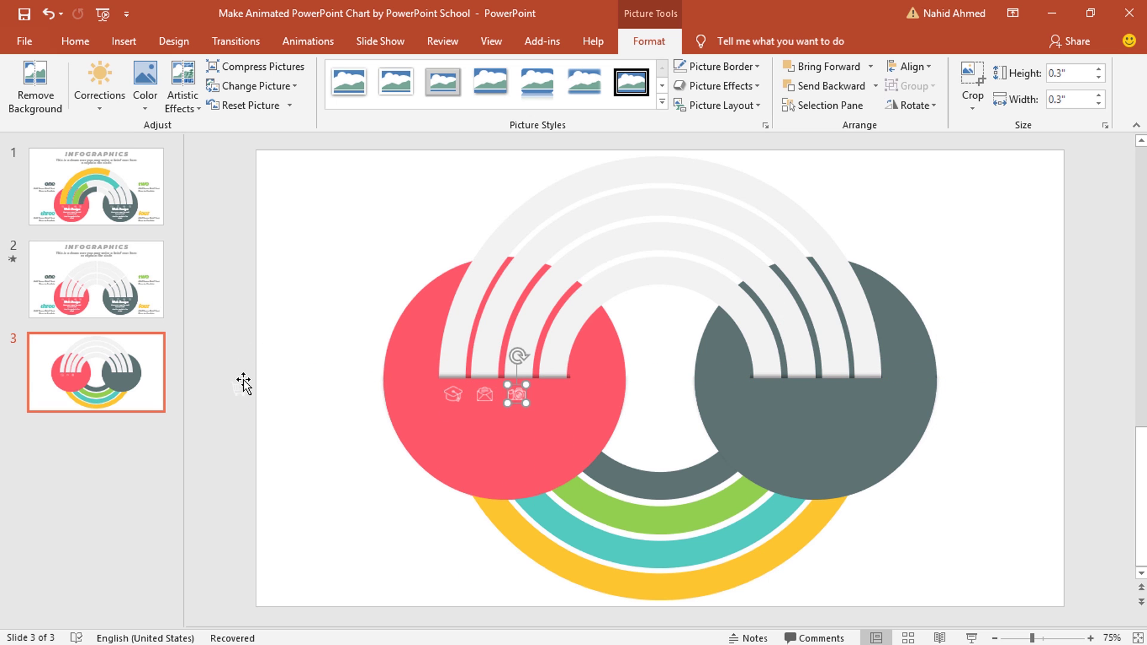
{"action": "left_click_drag", "start_coordinate": [241, 388], "coordinate": [550, 394]}
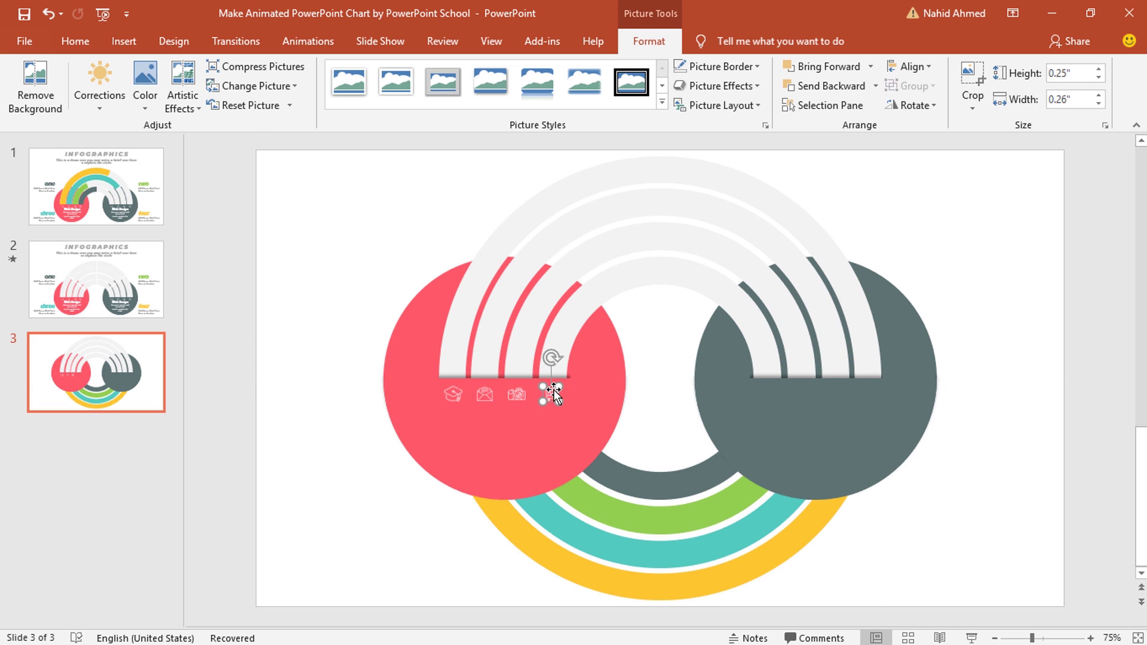
- Duplicate the four-icon row onto the grey circle
{"action": "left_click", "coordinate": [354, 386]}
{"action": "left_click_drag", "start_coordinate": [410, 400], "coordinate": [865, 394]}
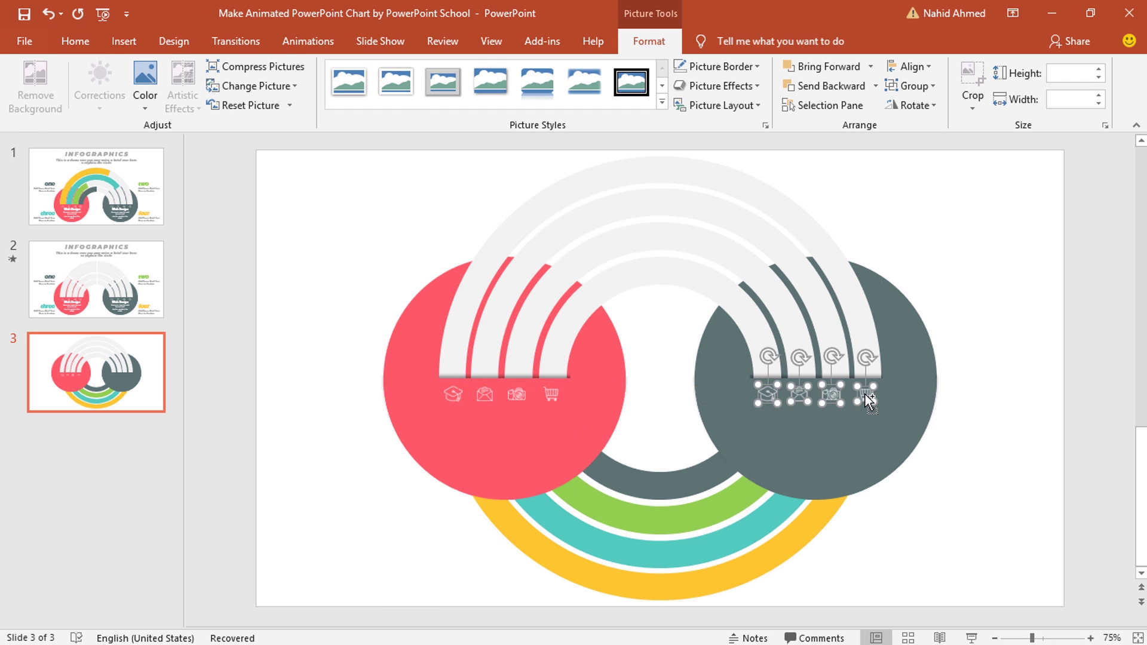
{"action": "left_click", "coordinate": [954, 442]}
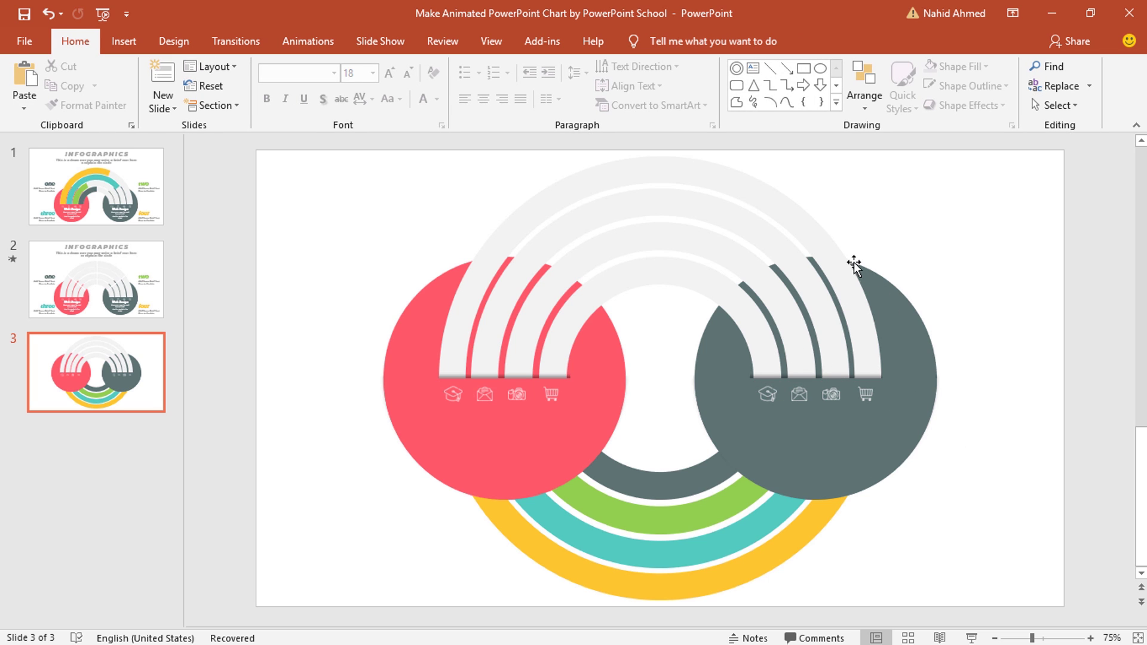
- Add a 'Web Design' text box below the red circle's icons in Montserrat font
{"action": "left_click", "coordinate": [754, 69]}
{"action": "mouse_move", "coordinate": [429, 401]}
{"action": "left_mouse_down"}
{"action": "mouse_move", "coordinate": [471, 424]}
{"action": "mouse_move", "coordinate": [576, 428]}
{"action": "left_mouse_up"}
{"action": "type", "text": "Web Design"}
{"action": "key", "text": "ctrl+a"}
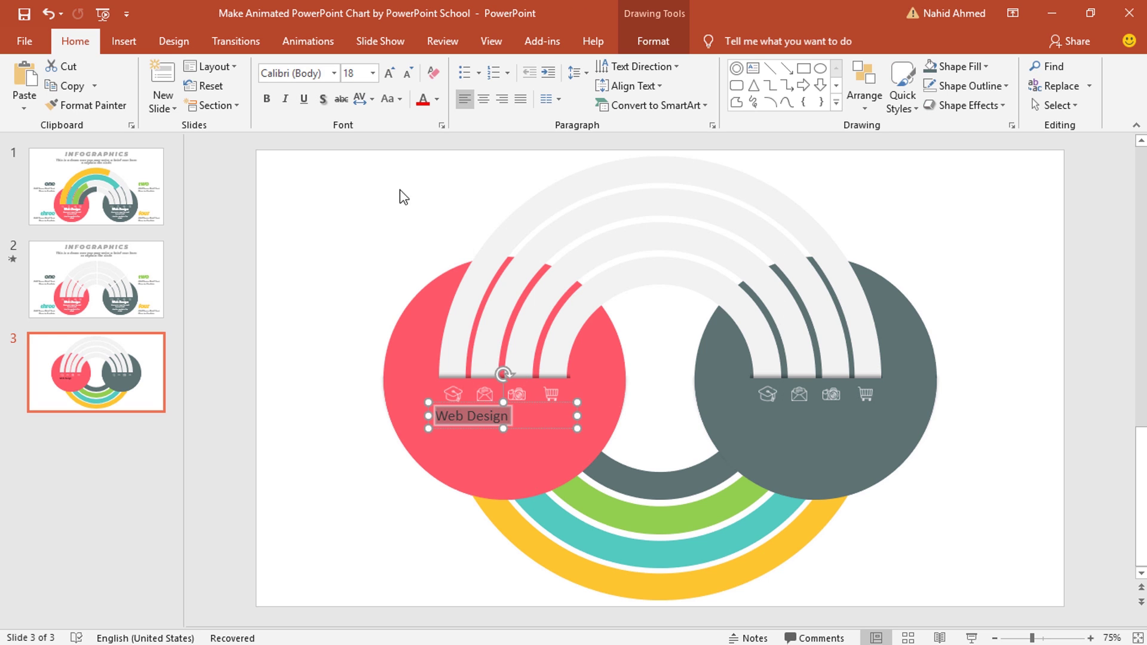
{"action": "left_click", "coordinate": [294, 73]}
{"action": "type", "text": "Montserrat Extr"}
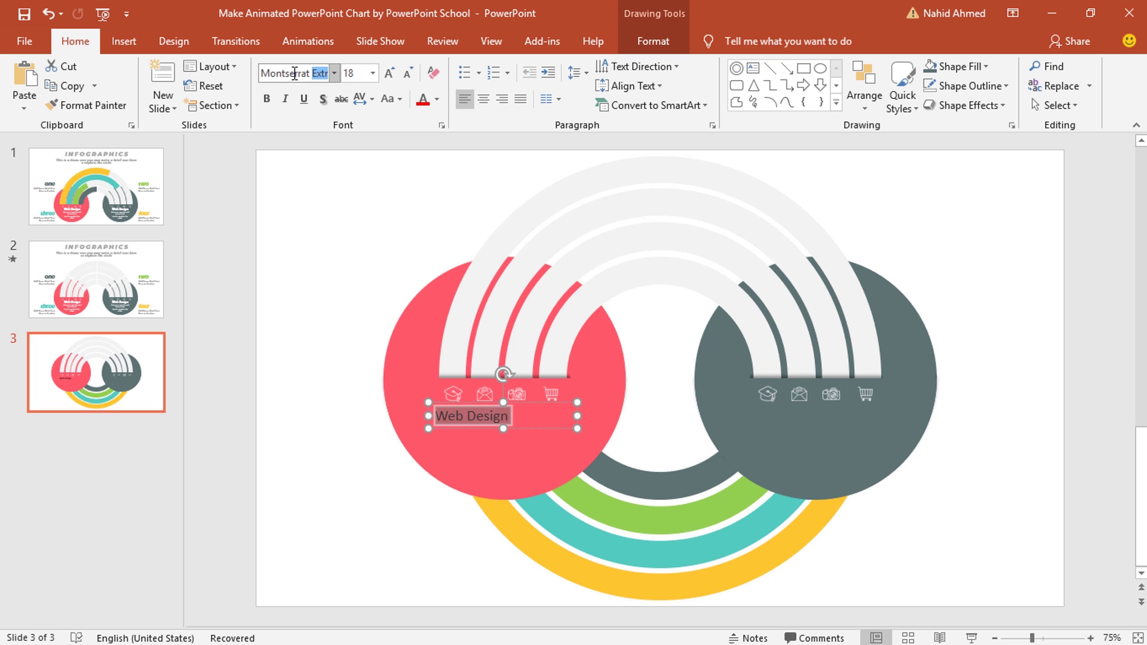
{"action": "key", "text": "Return"}
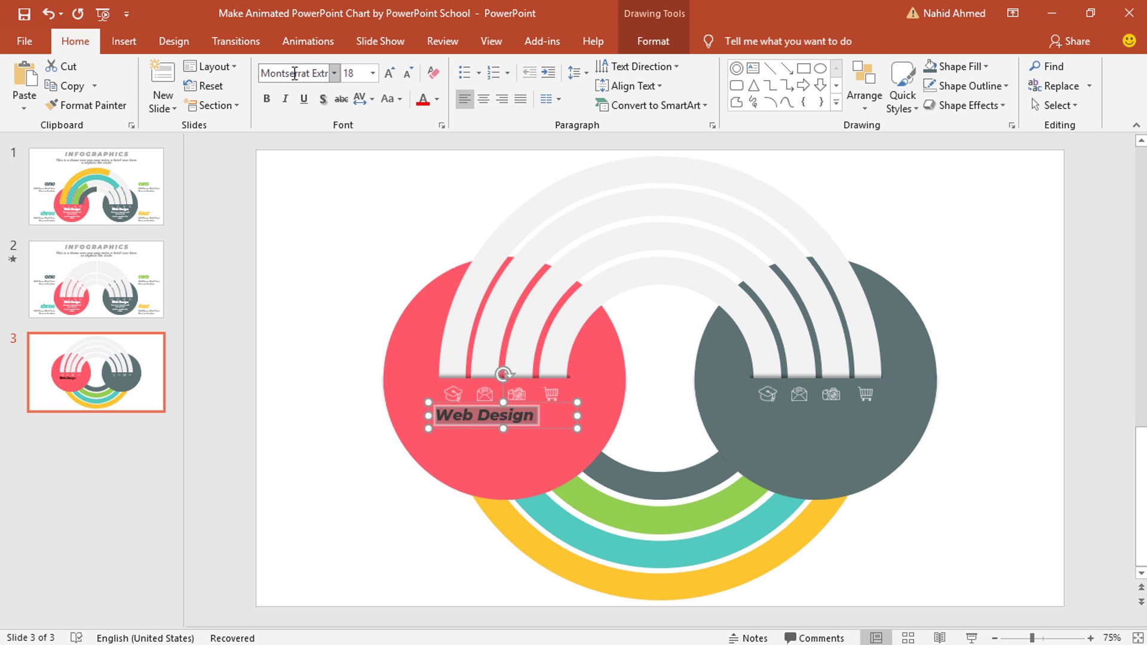
- Make the 'Web Design' heading white and centred, nudging it into place
{"action": "left_click", "coordinate": [437, 101]}
{"action": "left_click", "coordinate": [422, 137]}
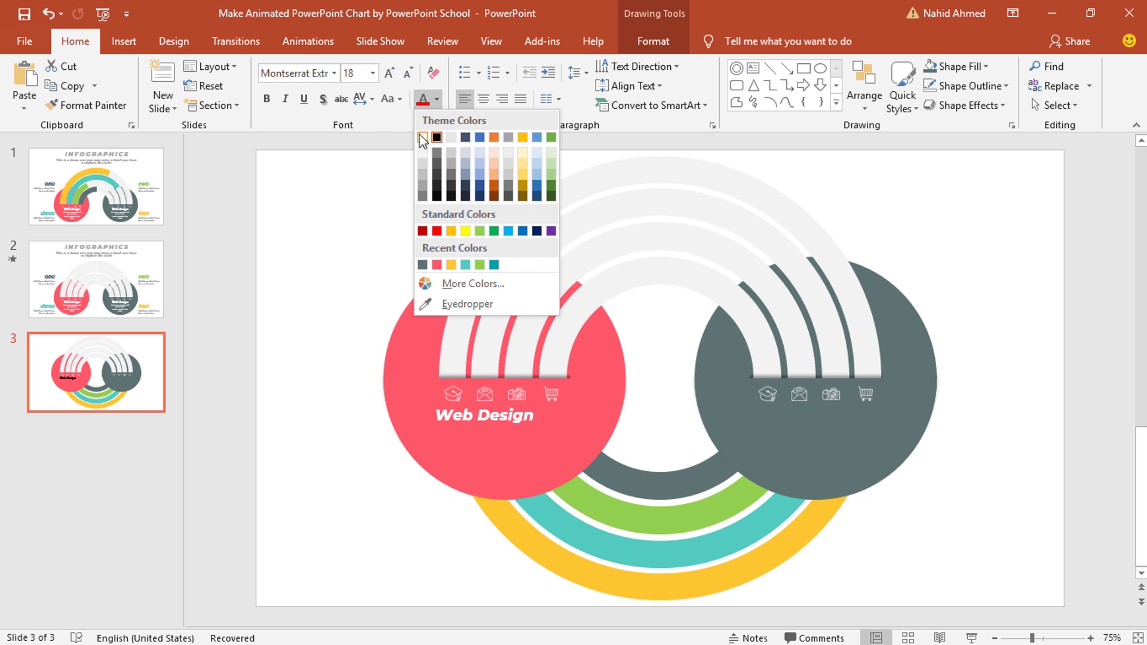
{"action": "left_click", "coordinate": [484, 100]}
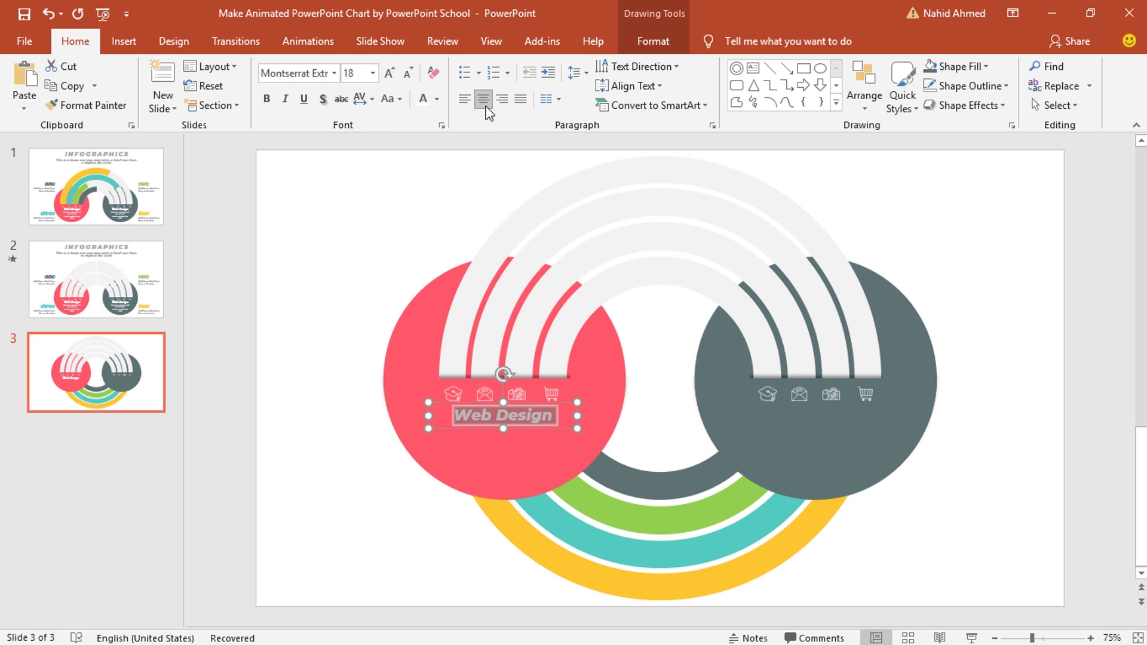
{"action": "left_click", "coordinate": [551, 427]}
{"action": "left_click_drag", "start_coordinate": [550, 427], "coordinate": [549, 426]}
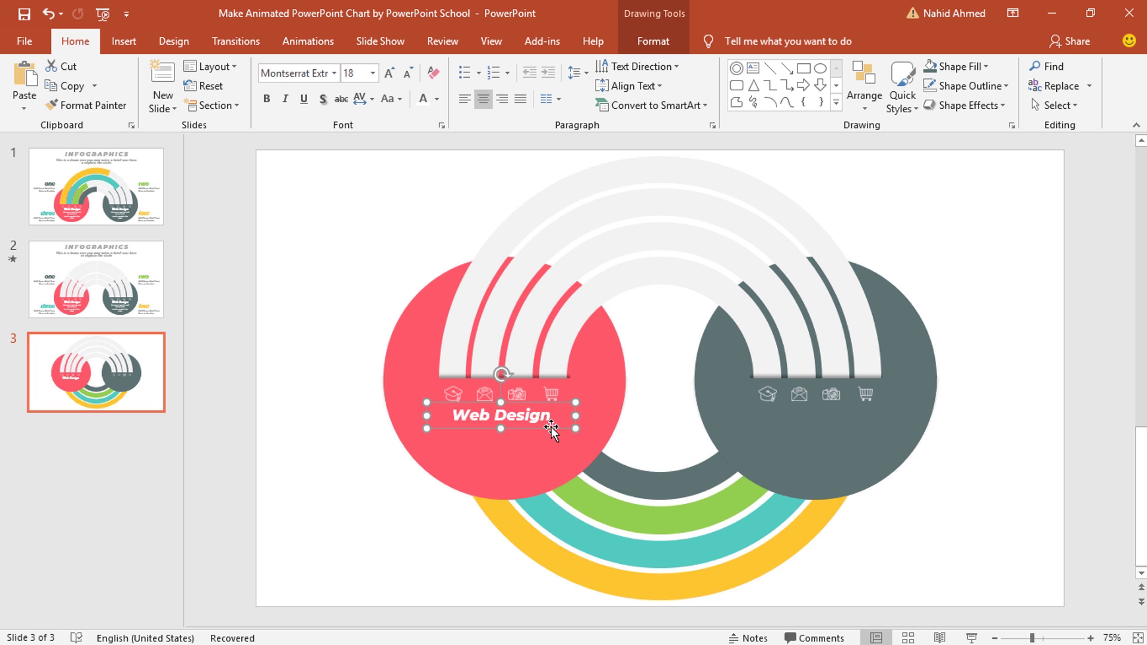
{"action": "left_click", "coordinate": [388, 476]}
{"action": "left_click", "coordinate": [753, 67]}
- Paste the description into a text box under the heading and group them
{"action": "left_click_drag", "start_coordinate": [445, 434], "coordinate": [569, 483]}
{"action": "type", "text": "Here you need to add some brief text to explain the chart"}
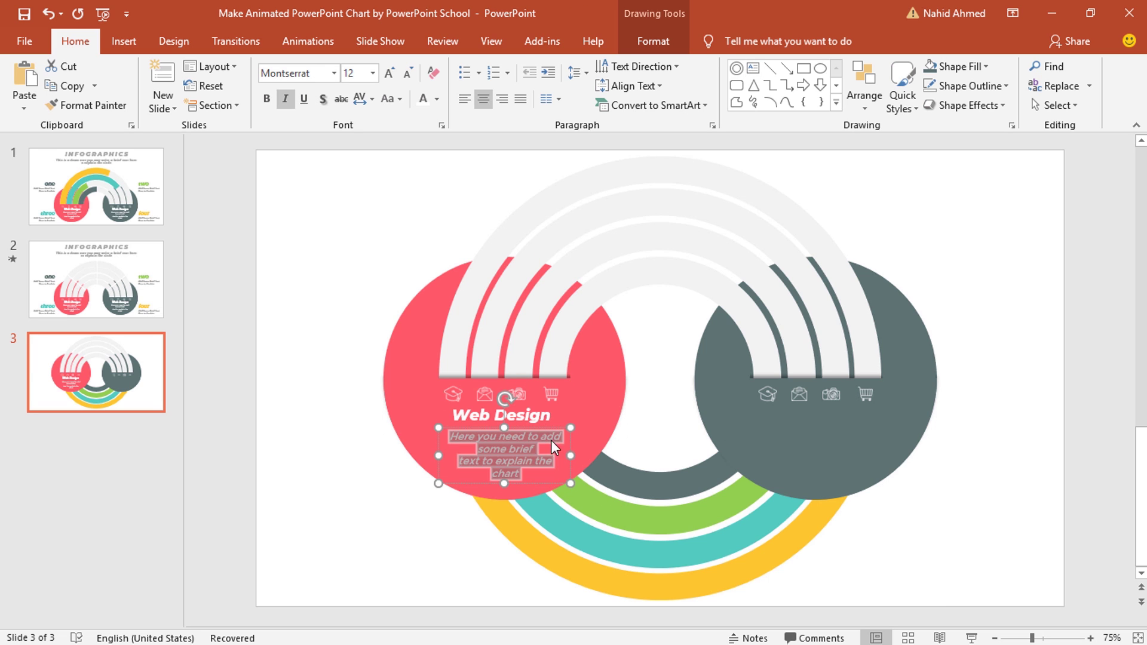
{"action": "left_click", "coordinate": [551, 421], "text": "shift"}
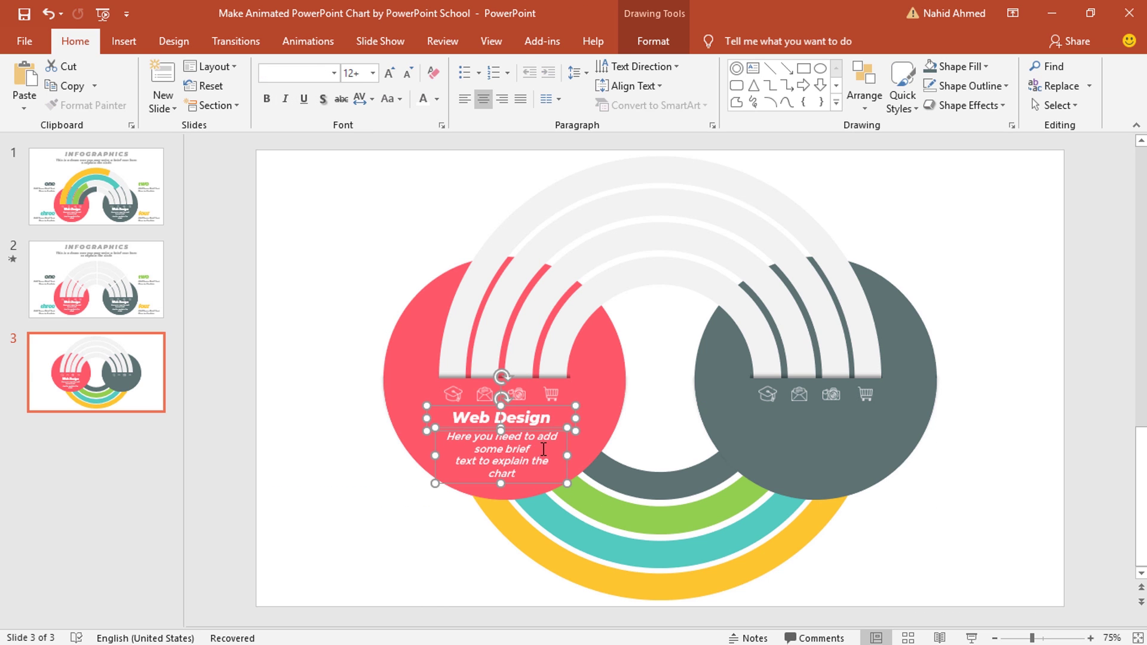
{"action": "key", "text": "ctrl+g"}
- Copy the heading-and-description group onto the grey circle, then select all chart shapes
{"action": "left_click_drag", "start_coordinate": [544, 450], "coordinate": [882, 463]}
{"action": "left_click", "coordinate": [944, 540]}
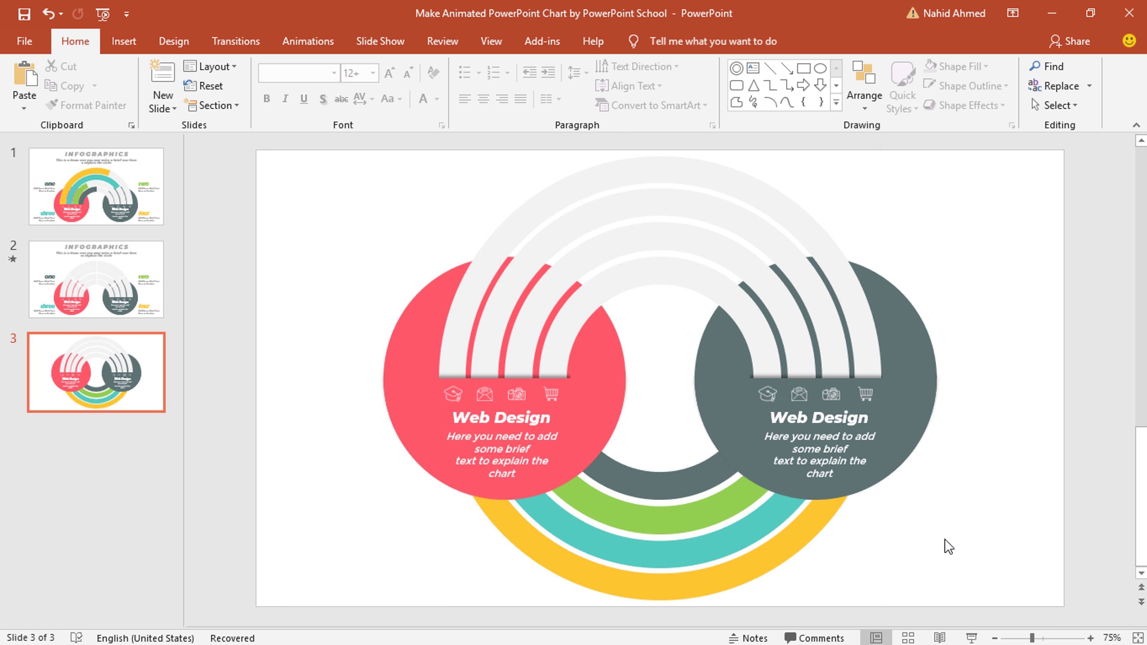
{"action": "scroll", "coordinate": [926, 514], "scroll_direction": "down", "scroll_amount": 2}
{"action": "mouse_move", "coordinate": [929, 191]}
{"action": "left_mouse_down"}
{"action": "mouse_move", "coordinate": [839, 320]}
{"action": "mouse_move", "coordinate": [456, 529]}
{"action": "mouse_move", "coordinate": [424, 564]}
{"action": "left_mouse_up"}
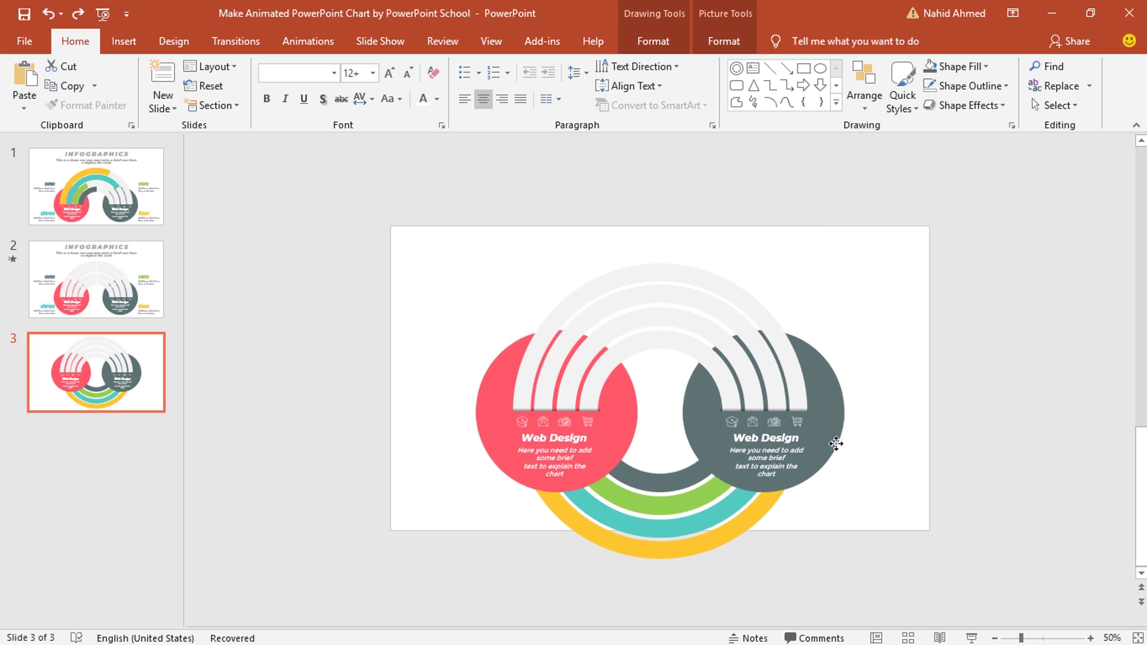